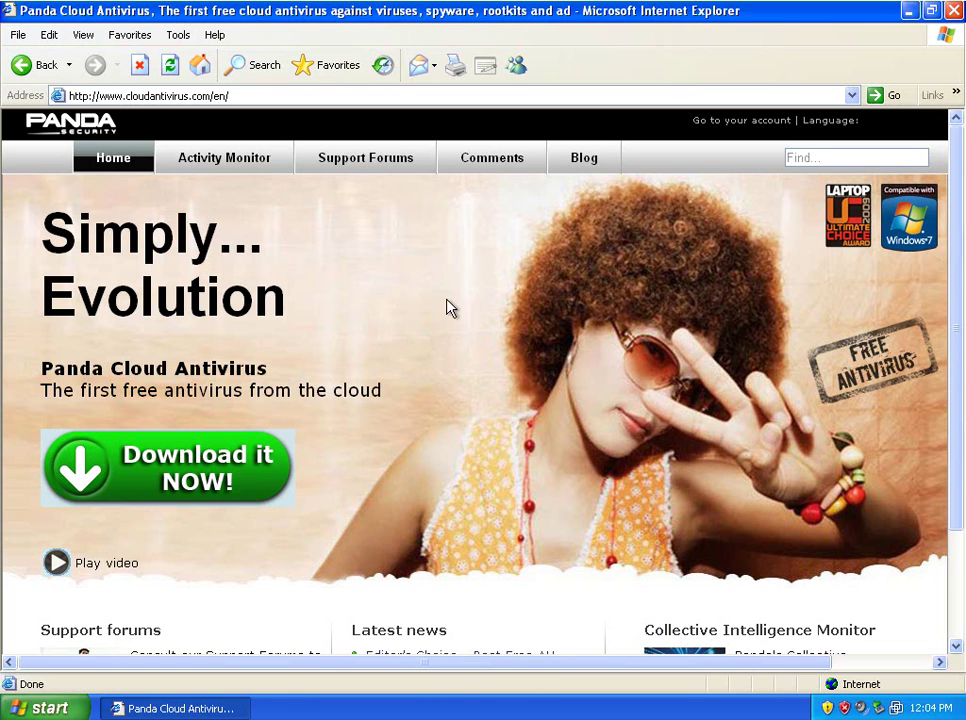
Step: View the Activity Monitor's live malware tables, then return to the Home page
{"action": "scroll", "coordinate": [578, 188], "scroll_direction": "down", "scroll_amount": 3}
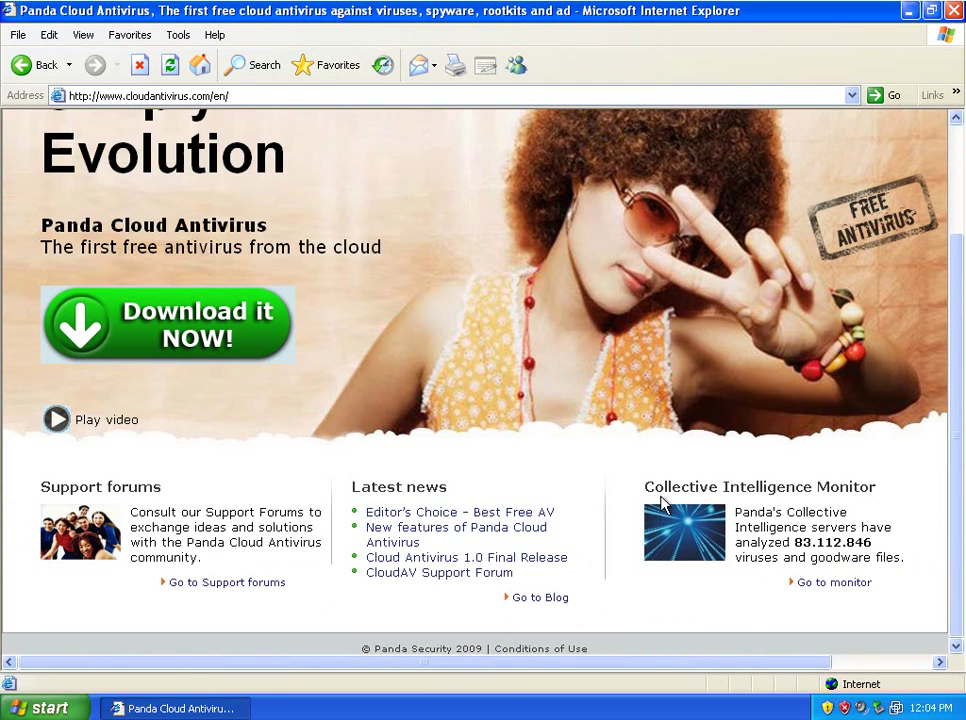
{"action": "scroll", "coordinate": [295, 456], "scroll_direction": "up", "scroll_amount": 3}
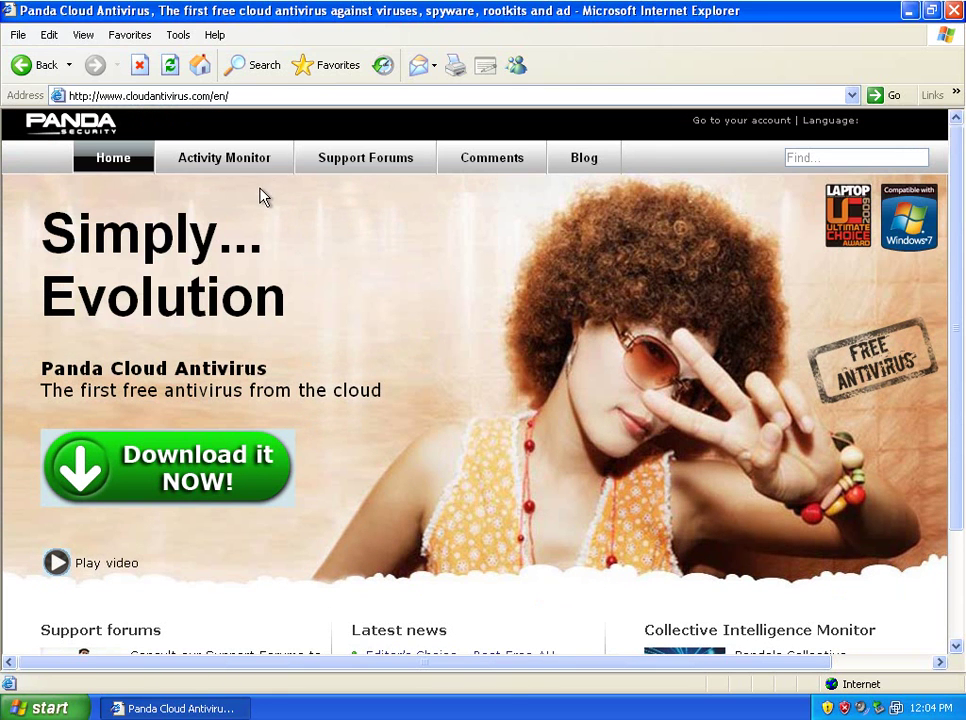
{"action": "left_click", "coordinate": [245, 166]}
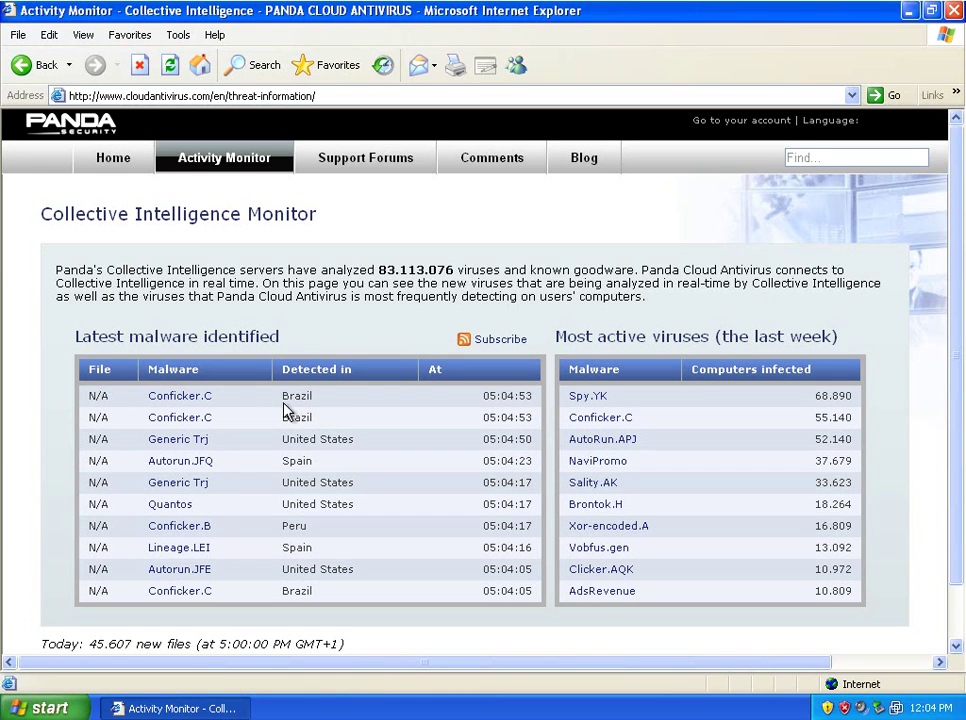
{"action": "left_click", "coordinate": [113, 158]}
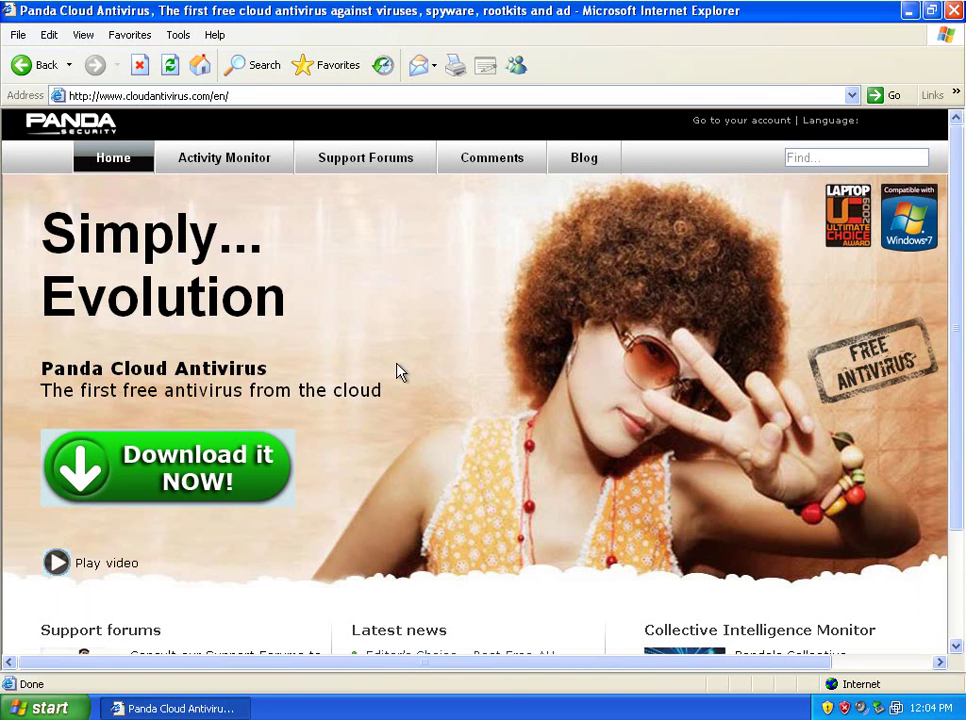
Step: Follow 'Download it NOW!' to CNET and request the installer download
{"action": "left_click", "coordinate": [214, 474]}
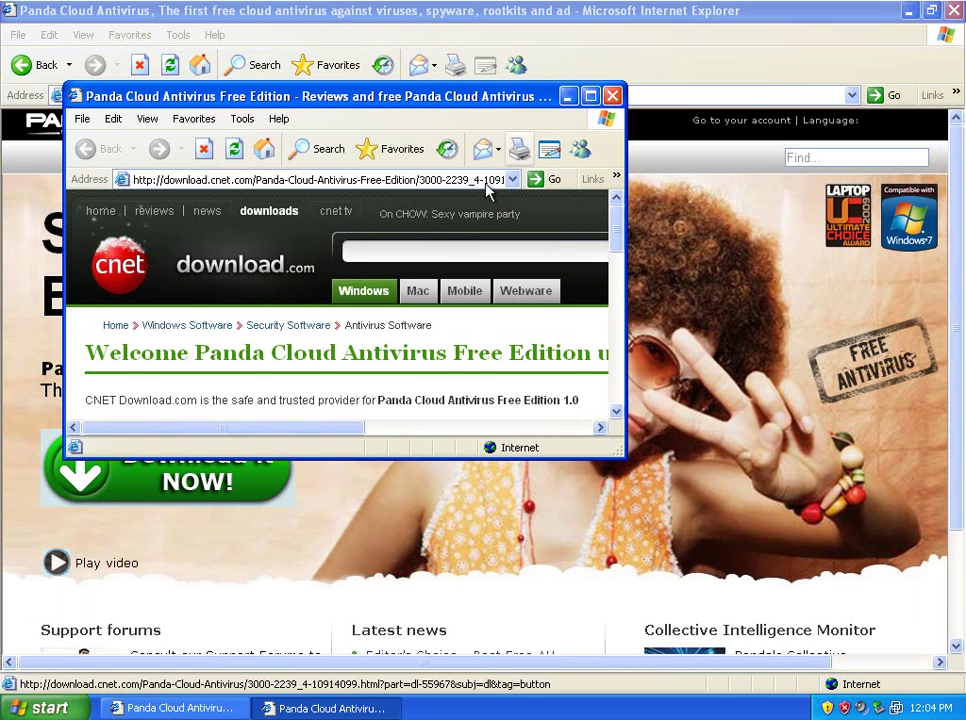
{"action": "scroll", "coordinate": [317, 328], "scroll_direction": "down", "scroll_amount": 2}
{"action": "left_click", "coordinate": [250, 345]}
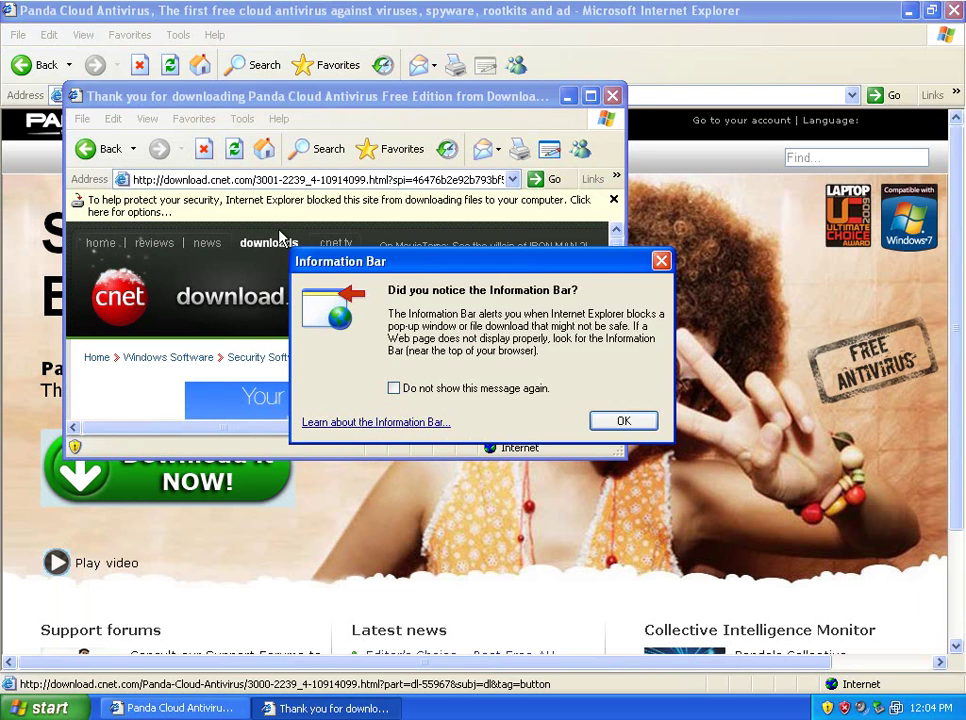
Step: Allow the blocked download, save CloudAntivirus.exe to the Desktop, and close the CNET window
{"action": "left_click", "coordinate": [614, 418]}
{"action": "left_click", "coordinate": [400, 209]}
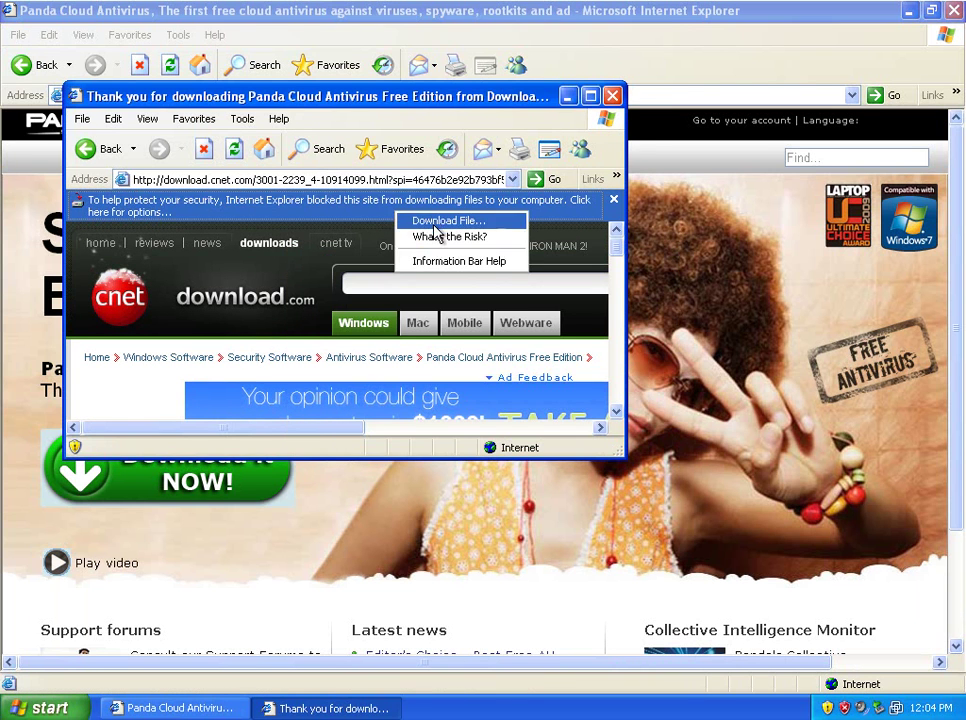
{"action": "left_click", "coordinate": [431, 219]}
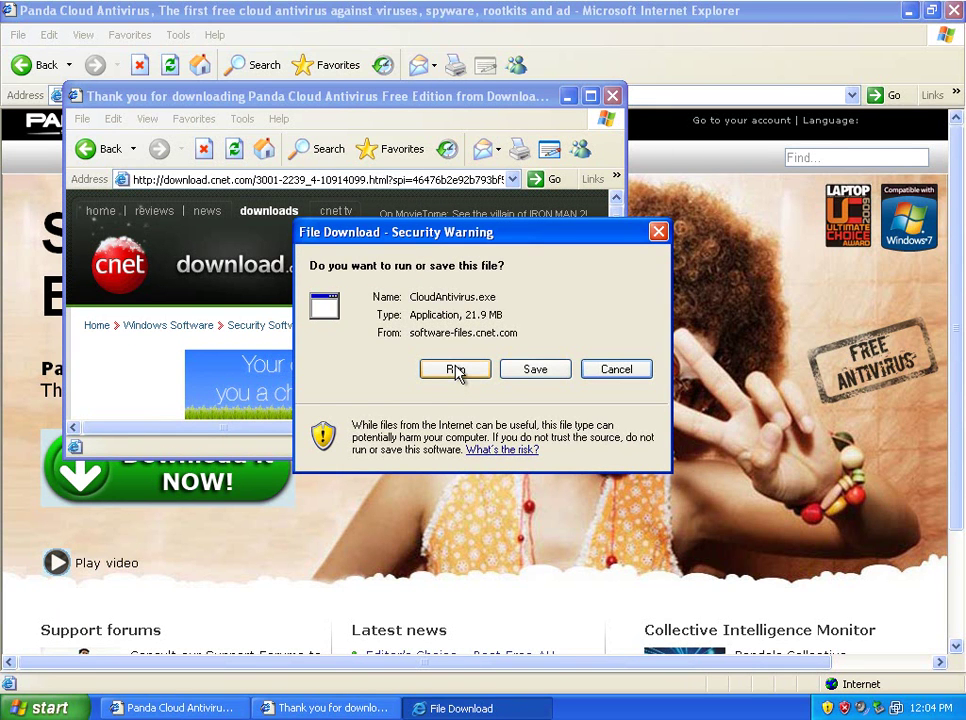
{"action": "left_click", "coordinate": [533, 369]}
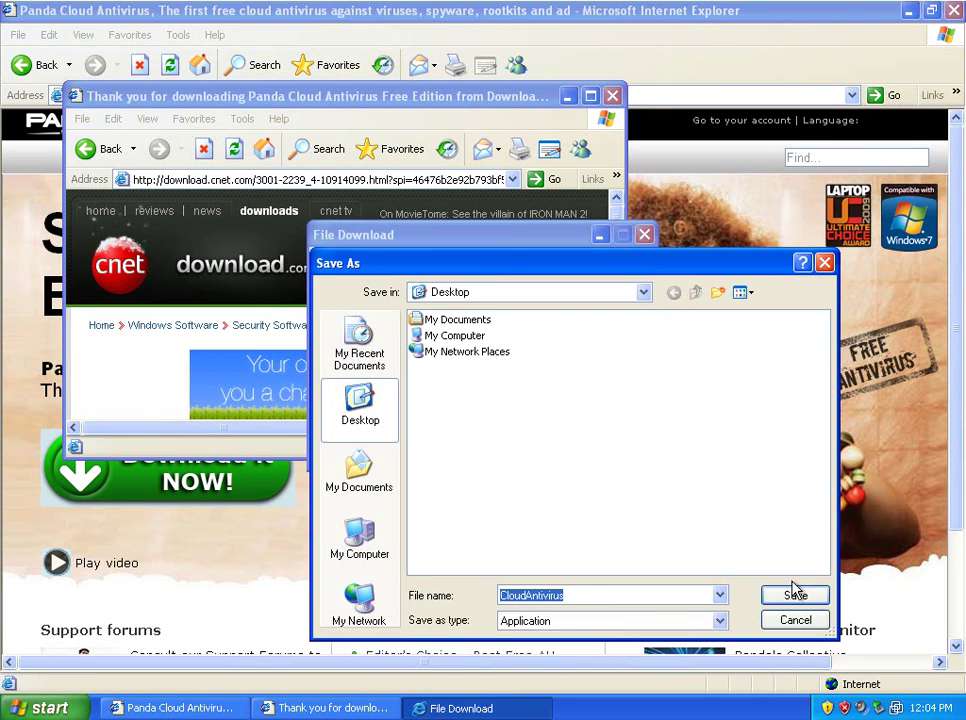
{"action": "left_click", "coordinate": [796, 596]}
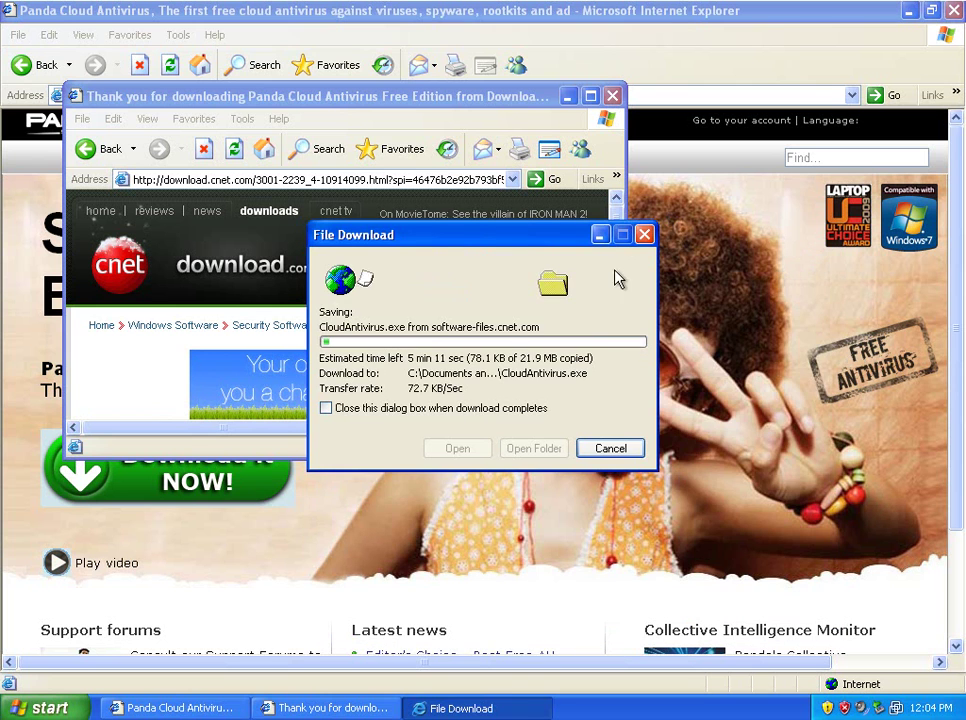
{"action": "left_click", "coordinate": [613, 97]}
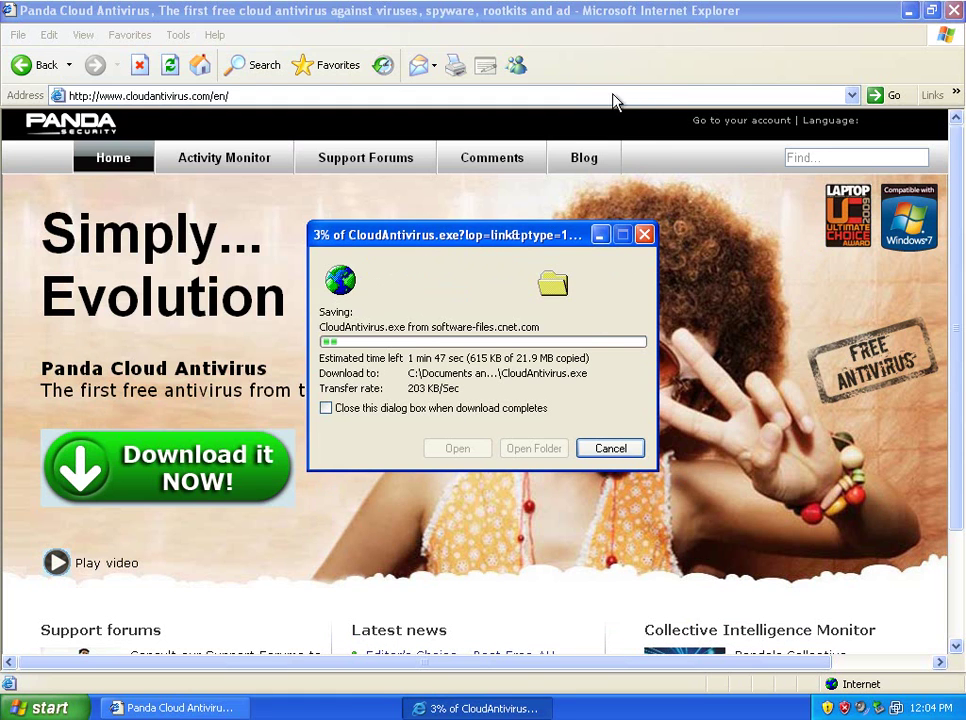
Step: Wait for the 21.9 MB CloudAntivirus.exe download to reach Download complete
{"action": "left_click", "coordinate": [610, 14]}
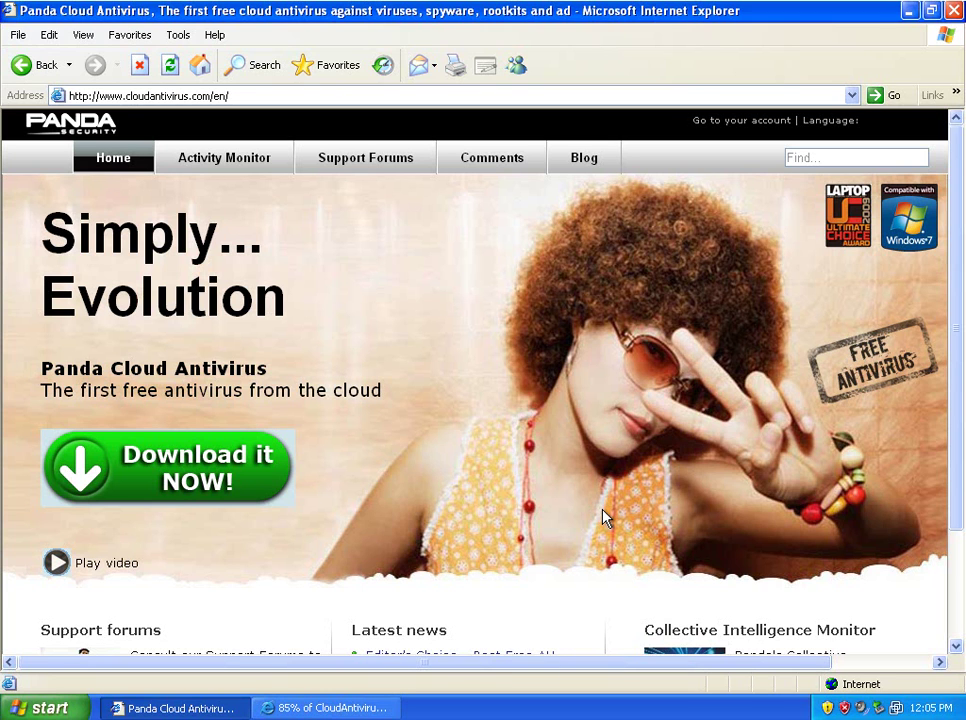
{"action": "left_click", "coordinate": [362, 707]}
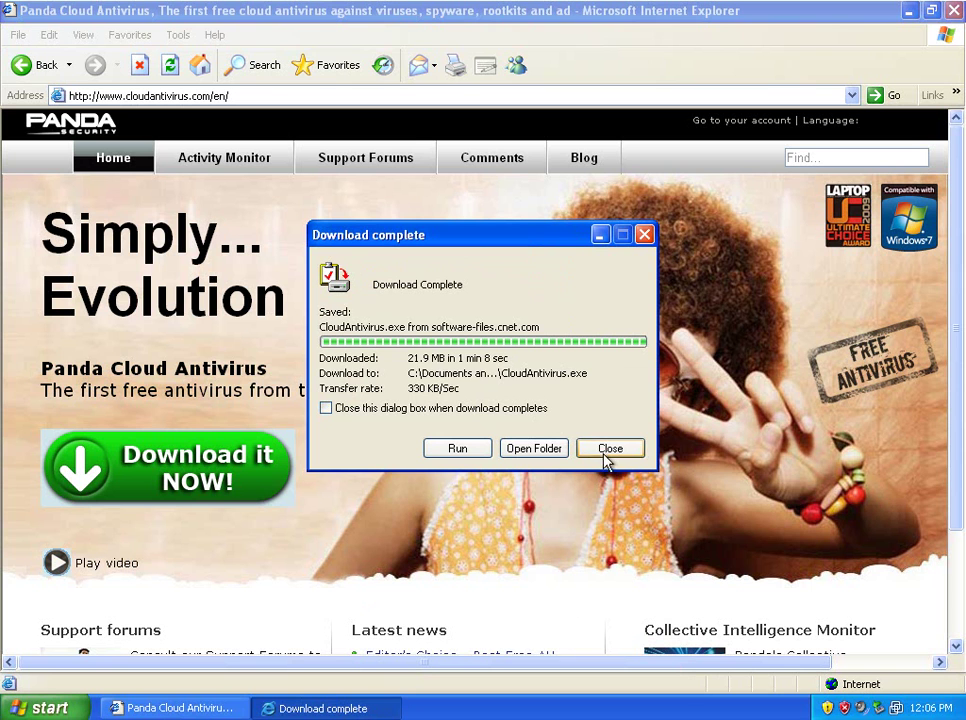
Step: Close the download window and browser, then run the CloudAntivirus installer from the desktop
{"action": "left_click", "coordinate": [610, 448]}
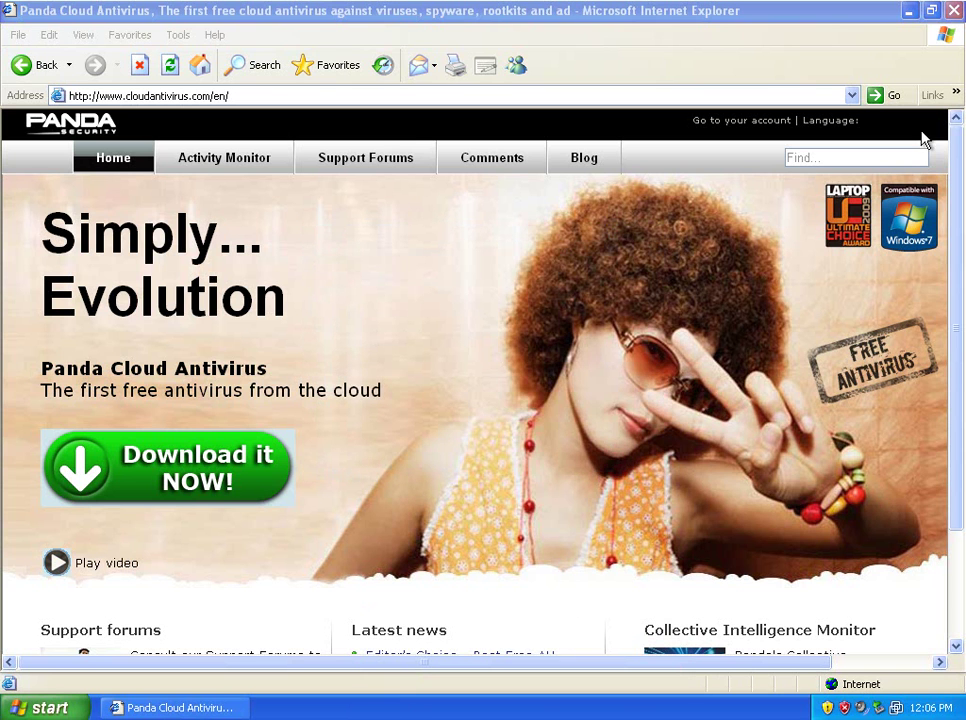
{"action": "left_click", "coordinate": [955, 10]}
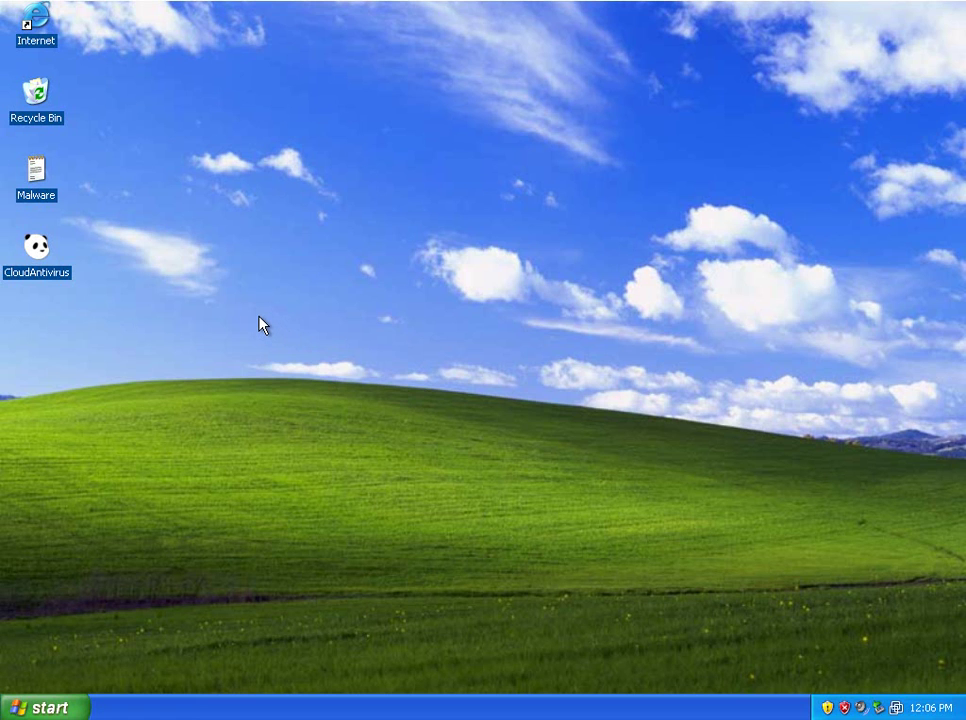
{"action": "double_click", "coordinate": [43, 257]}
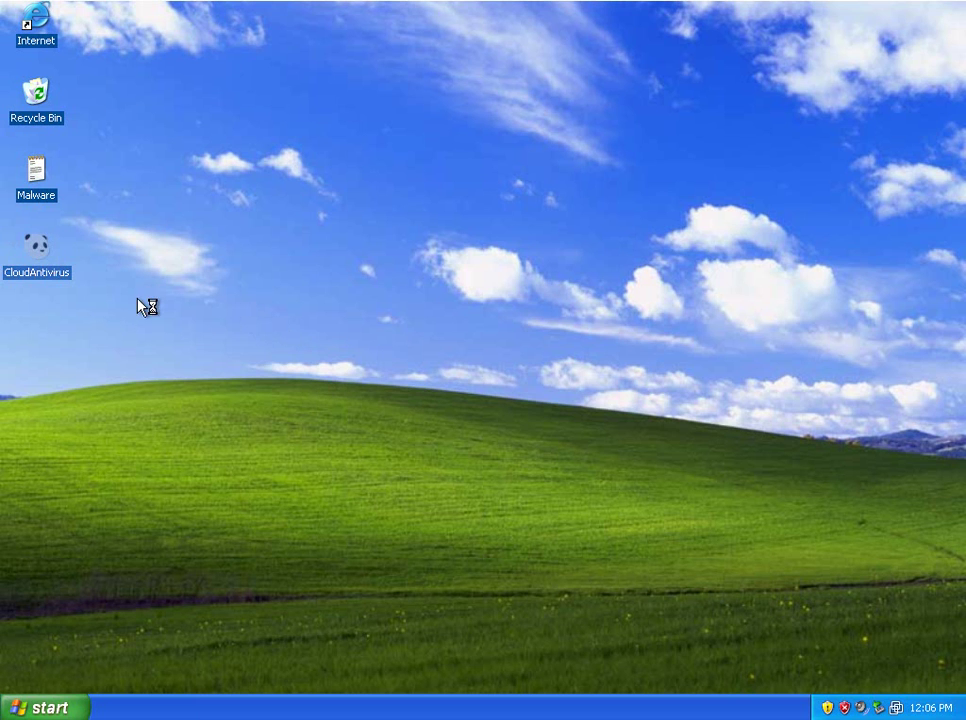
{"action": "left_click", "coordinate": [535, 373]}
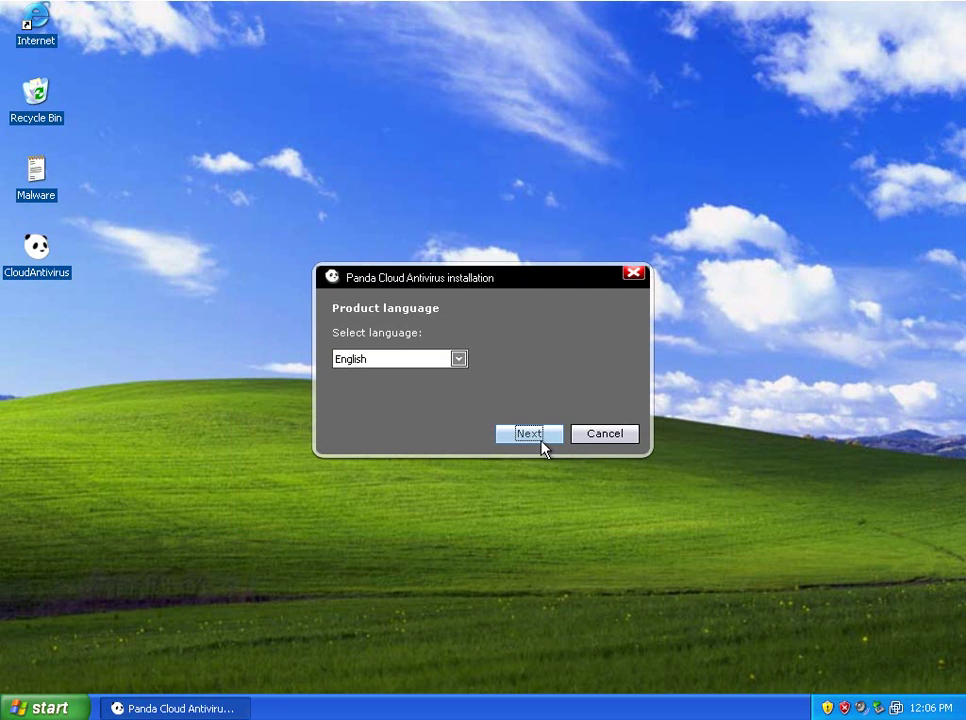
Step: Keep English, accept the licence and install Panda Cloud Antivirus
{"action": "left_click", "coordinate": [549, 437]}
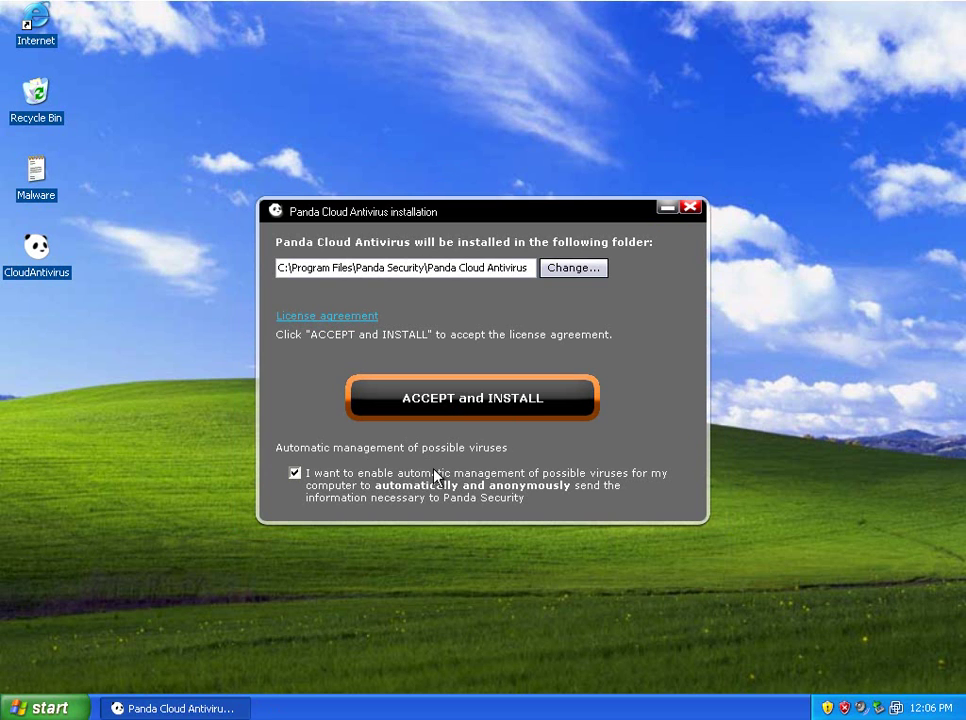
{"action": "left_click", "coordinate": [477, 418]}
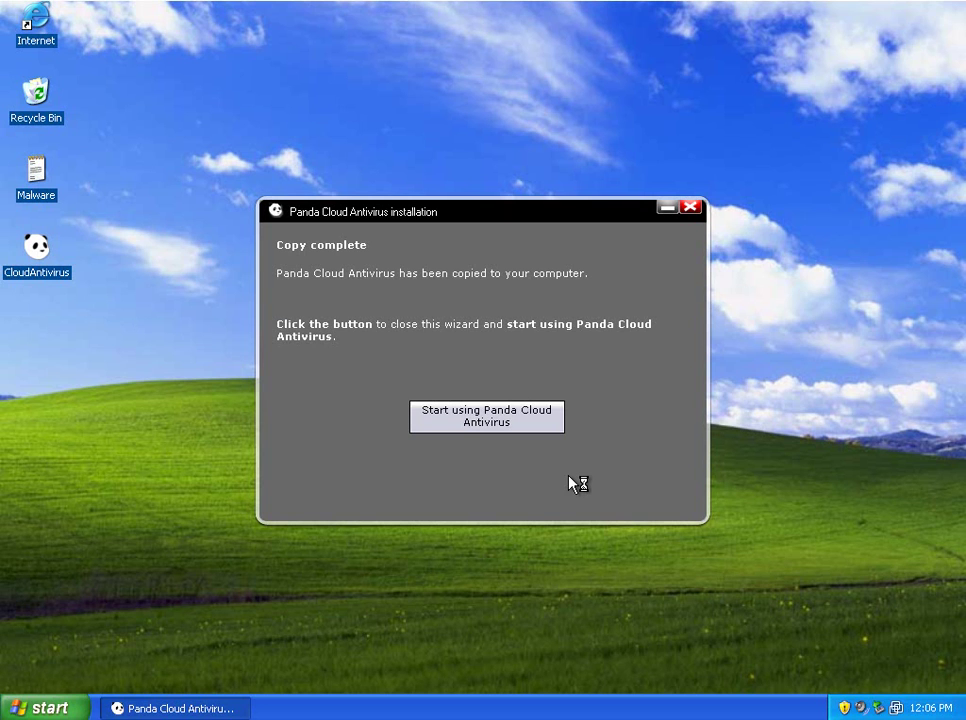
Step: Finish the wizard and reach the free account registration page, accepting the security warning
{"action": "left_click", "coordinate": [503, 421]}
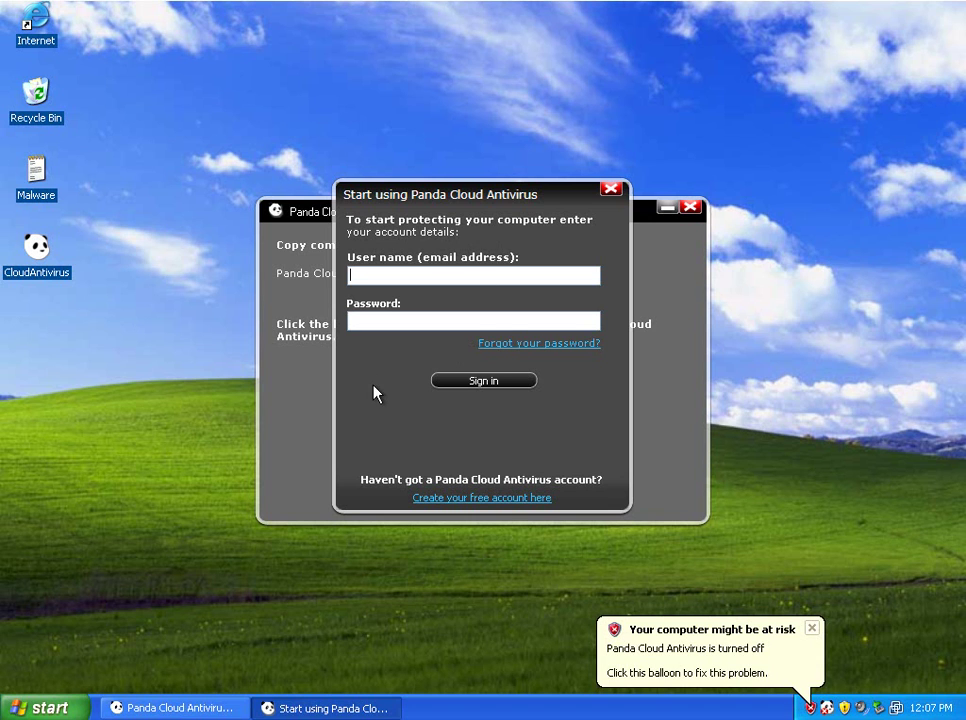
{"action": "left_click", "coordinate": [505, 507]}
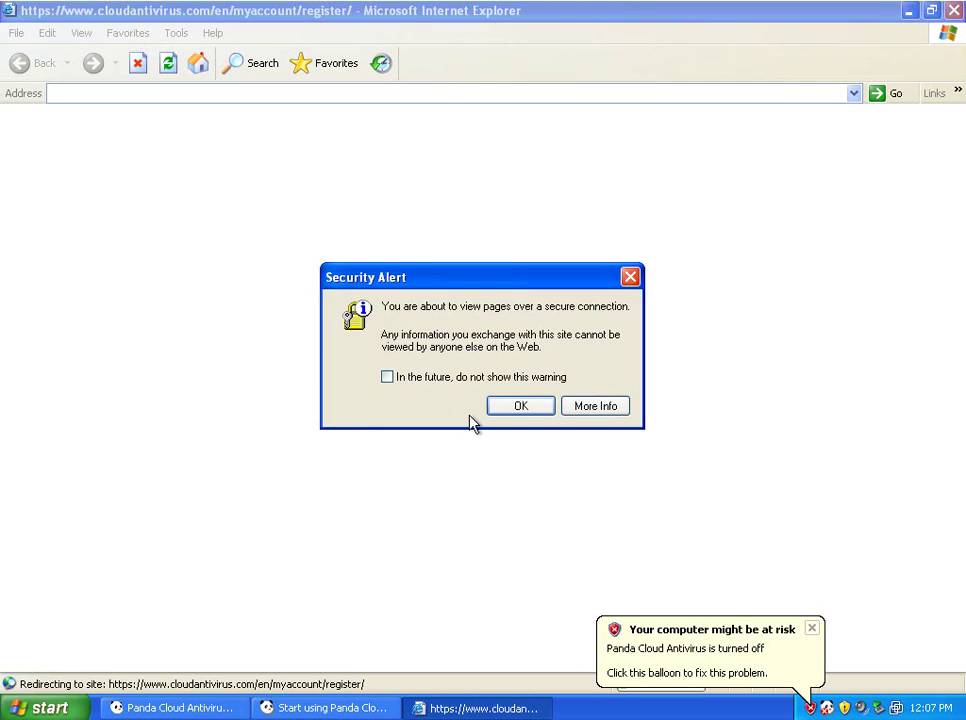
{"action": "left_click", "coordinate": [516, 406]}
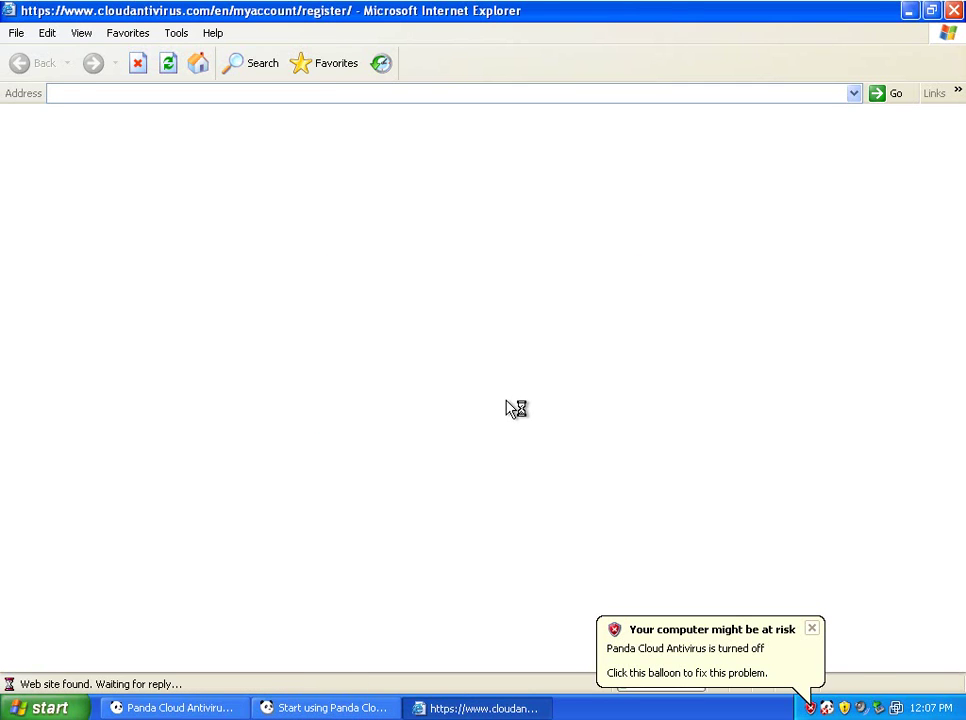
{"action": "left_click", "coordinate": [811, 627]}
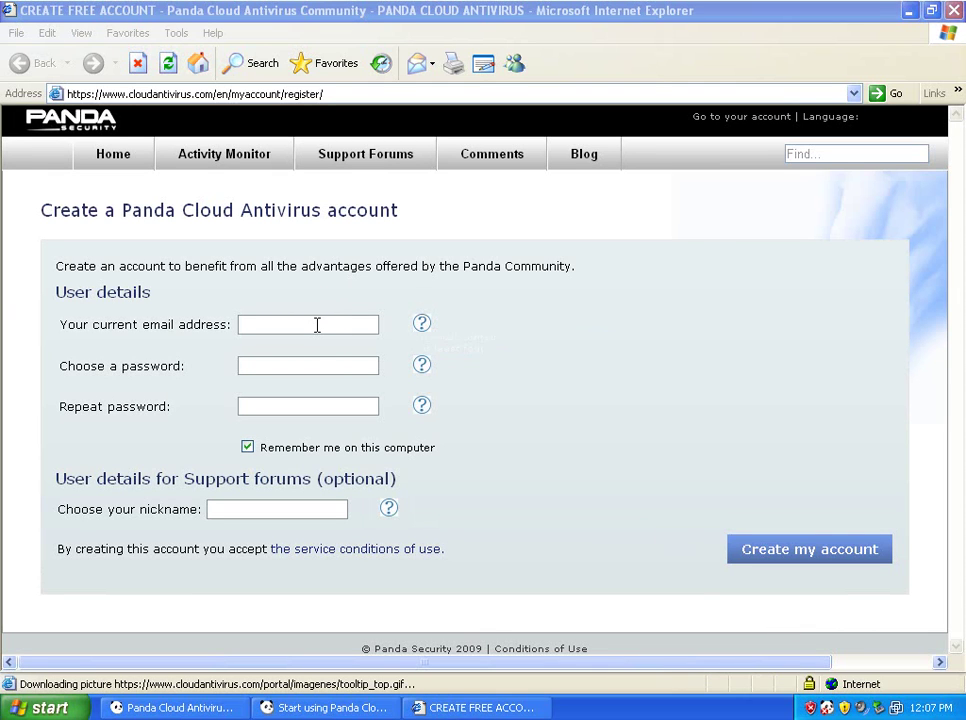
Step: Register with an e-mail address, password, repeated password and forum nickname, then close the browser
{"action": "left_click", "coordinate": [316, 325]}
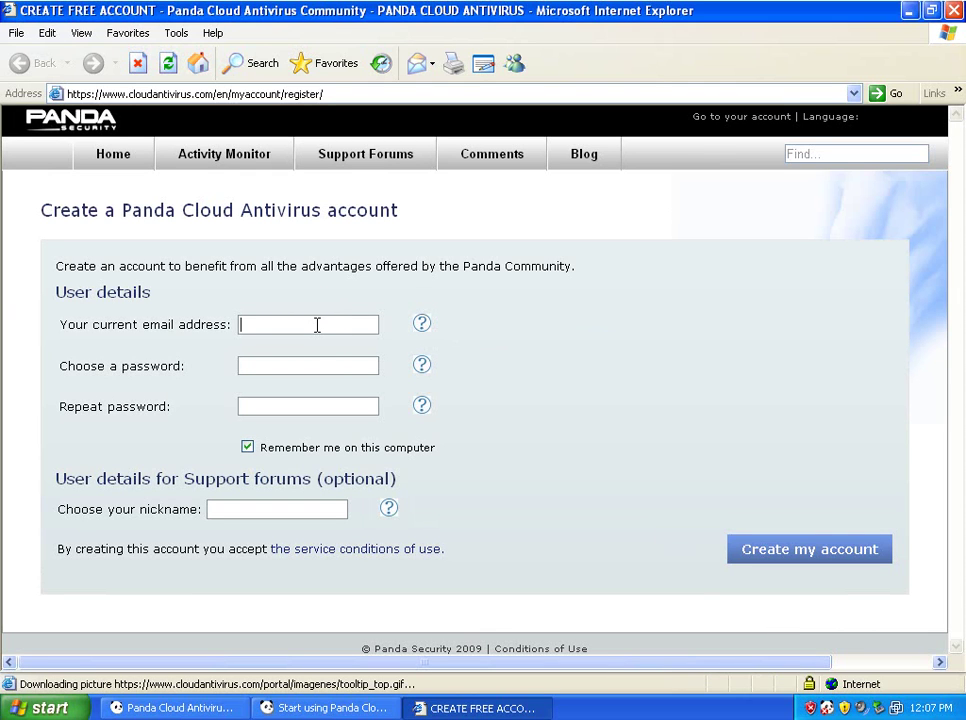
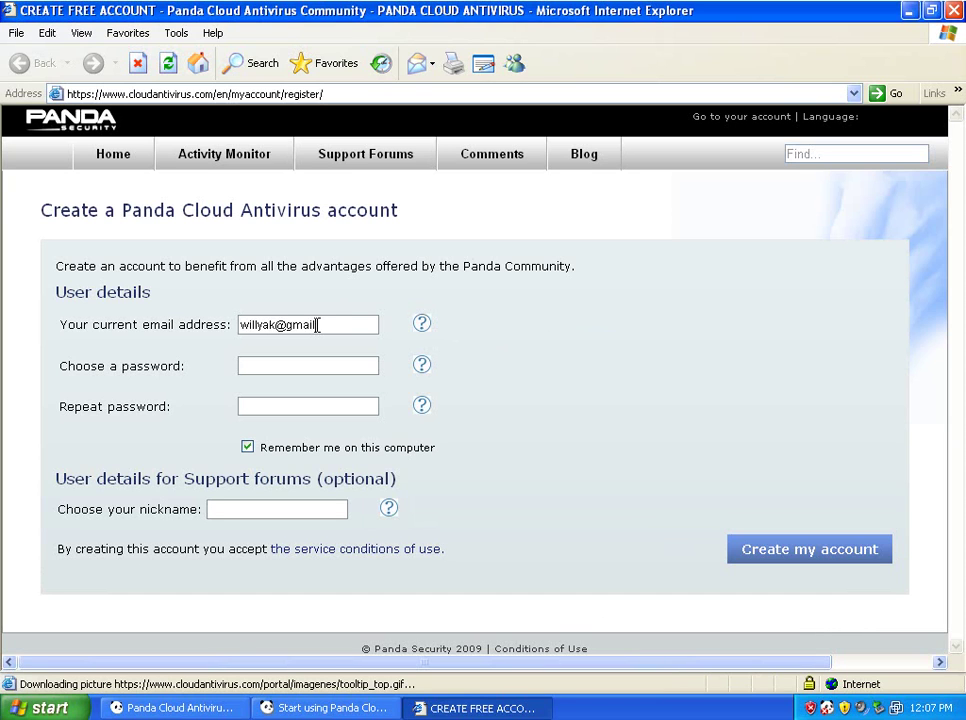
{"action": "key", "text": "Tab"}
{"action": "type", "text": "********"}
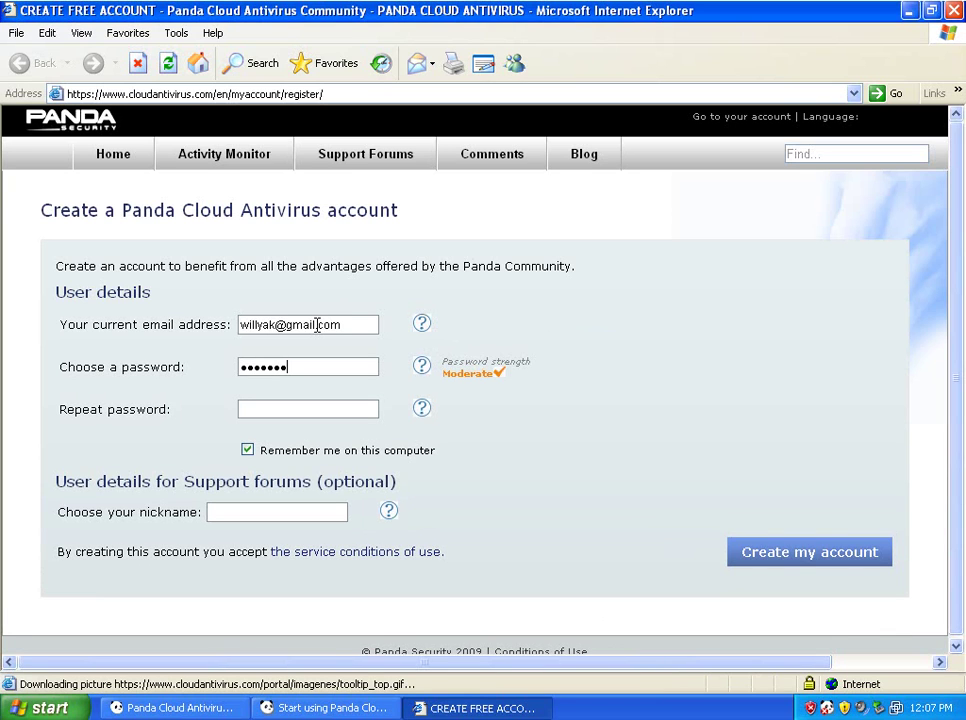
{"action": "key", "text": "Tab"}
{"action": "type", "text": "********"}
{"action": "key", "text": "Tab"}
{"action": "key", "text": "Tab"}
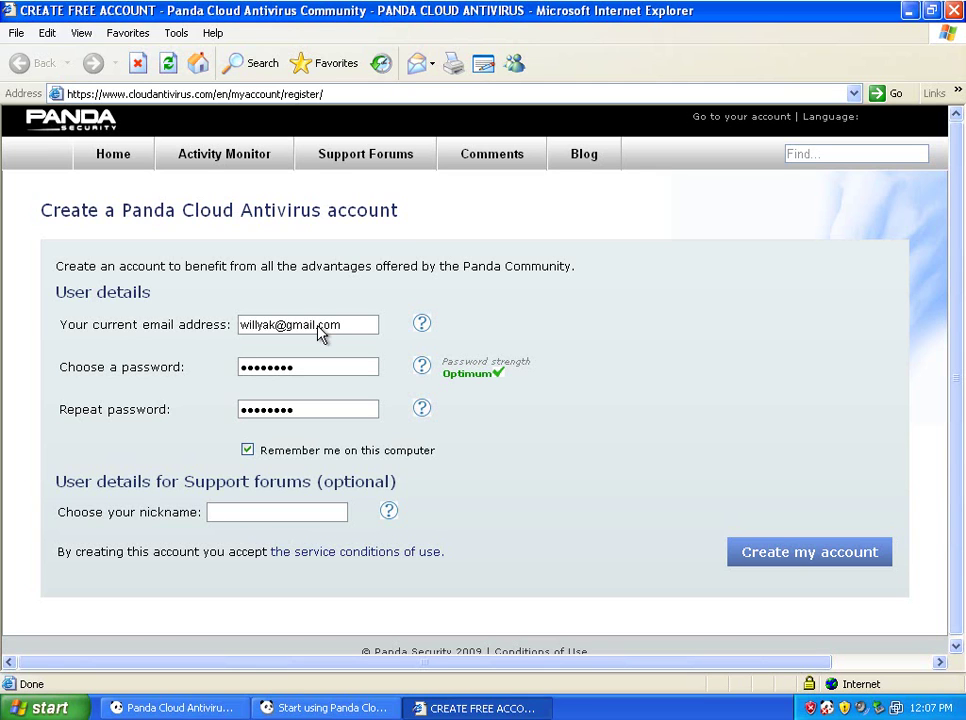
{"action": "type", "text": "123zap"}
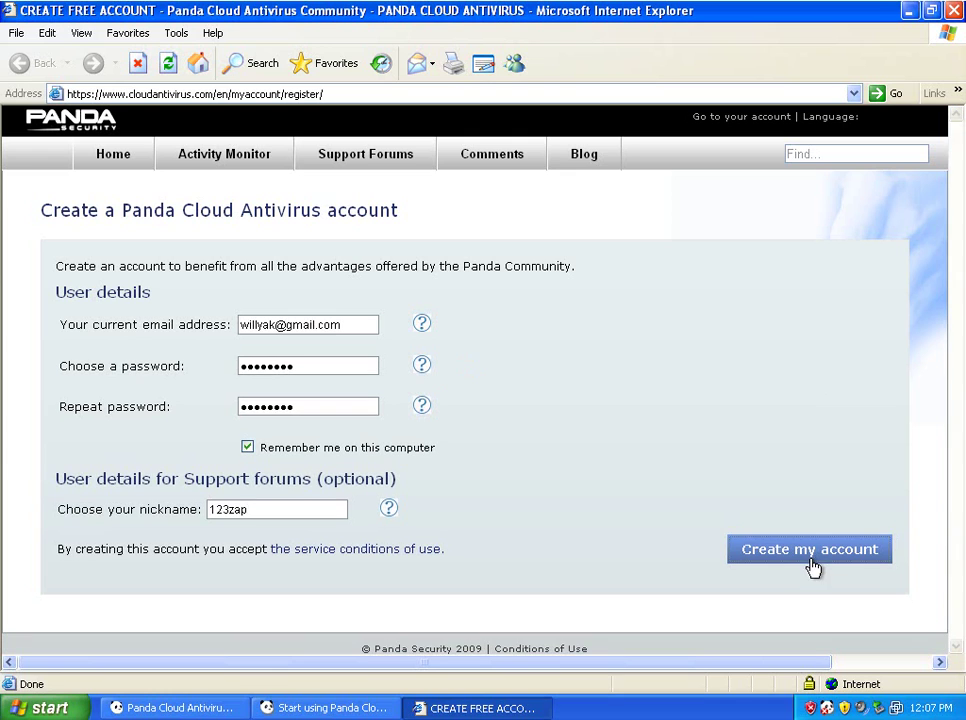
{"action": "left_click", "coordinate": [811, 563]}
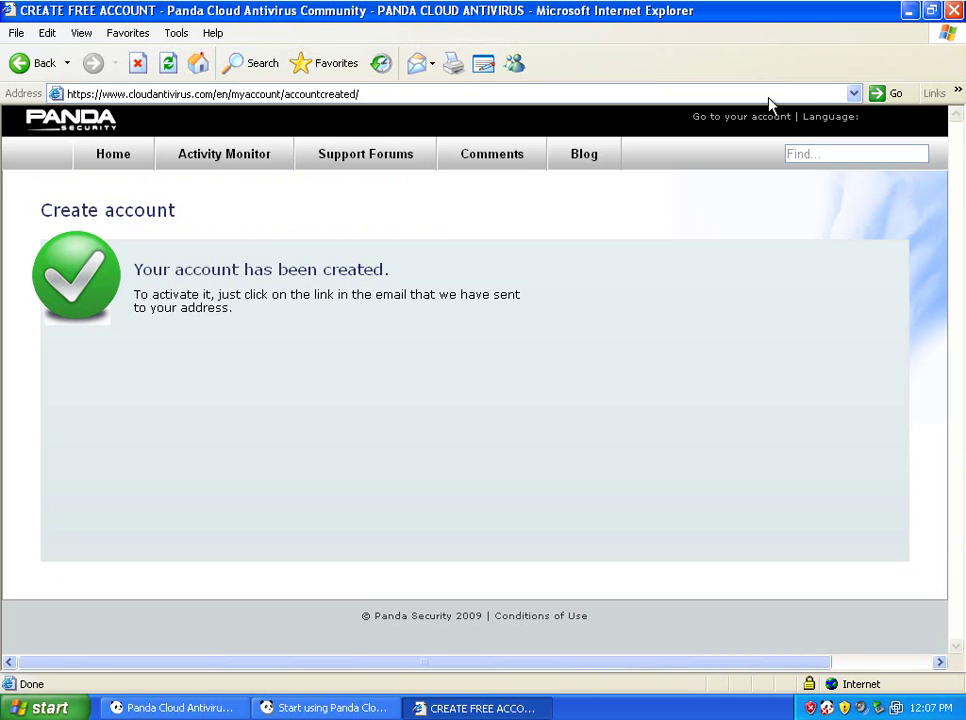
{"action": "key", "text": "alt+F4"}
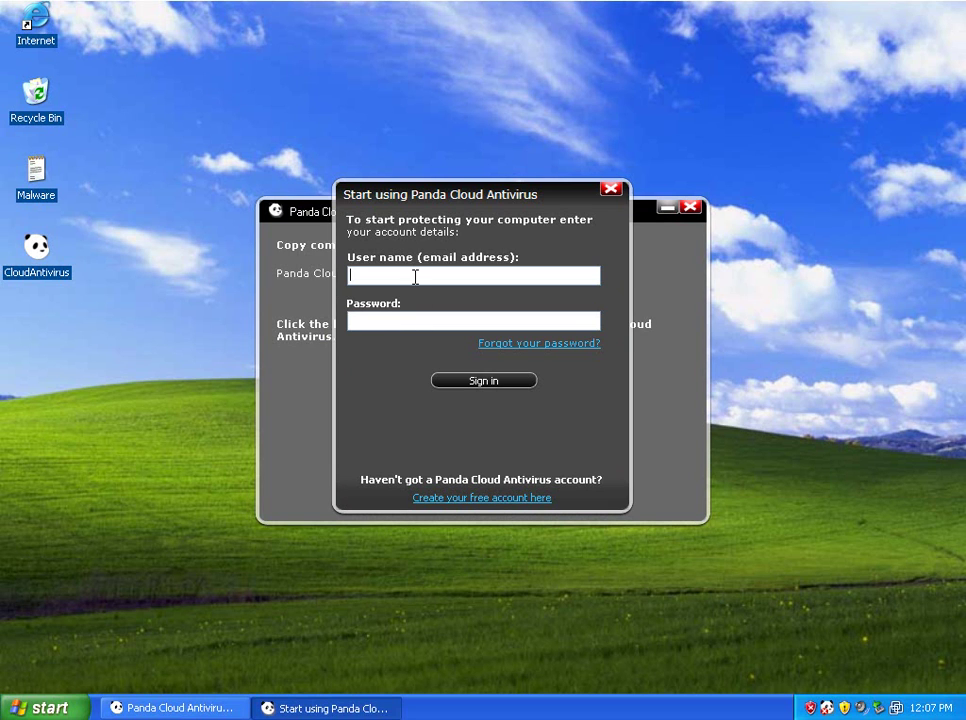
Step: Sign in with the account e-mail and password, retrying Sign in after the error
{"action": "left_click", "coordinate": [415, 277]}
{"action": "key", "text": "Tab"}
{"action": "type", "text": "•••••••••"}
{"action": "key", "text": "Return"}
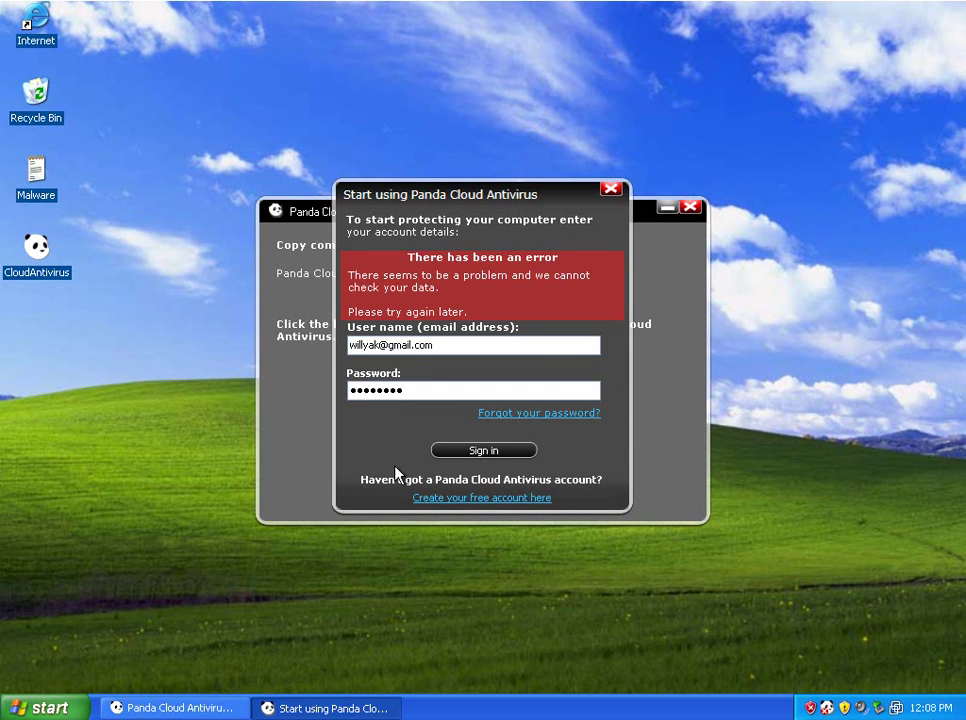
{"action": "left_click", "coordinate": [463, 453]}
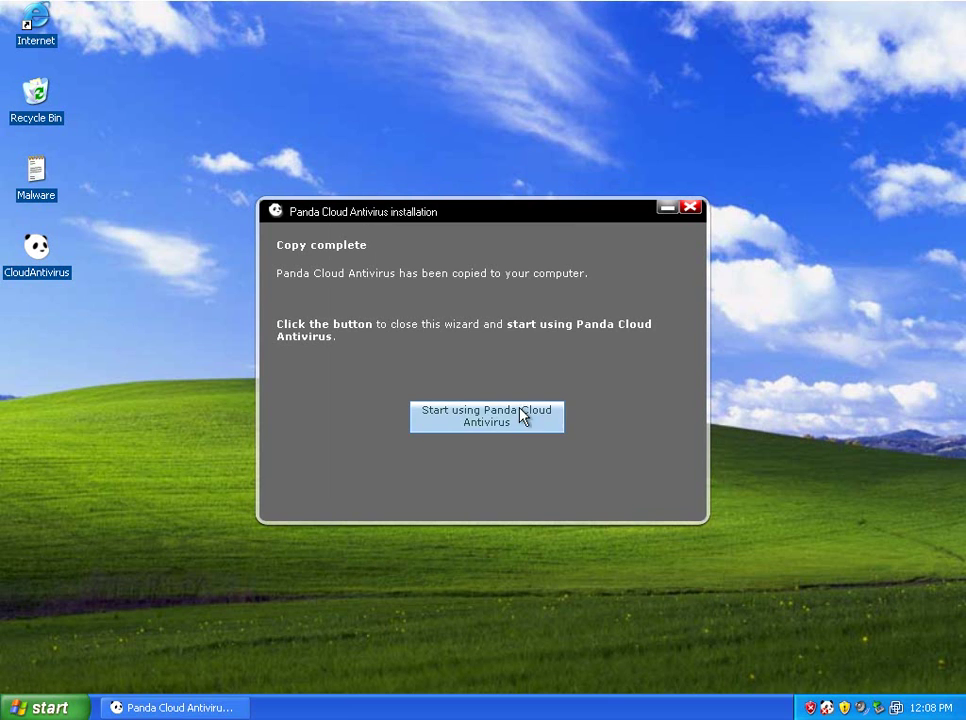
Step: Open the antivirus from the tray, view the Report page and its Recycle bin, then return
{"action": "left_click", "coordinate": [502, 424]}
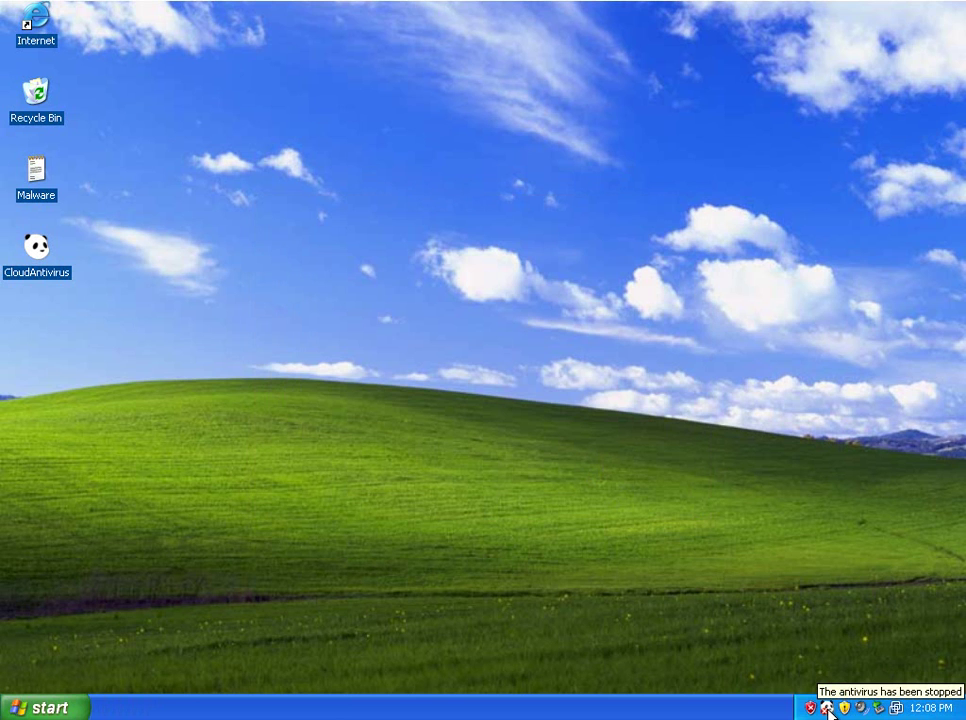
{"action": "double_click", "coordinate": [828, 710]}
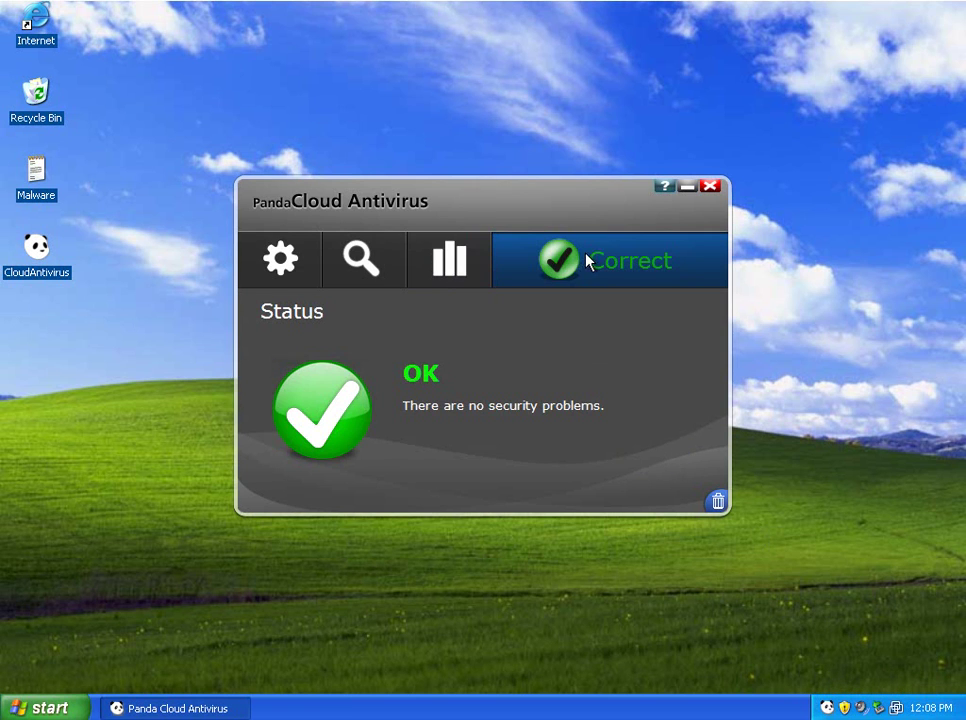
{"action": "left_click", "coordinate": [450, 268]}
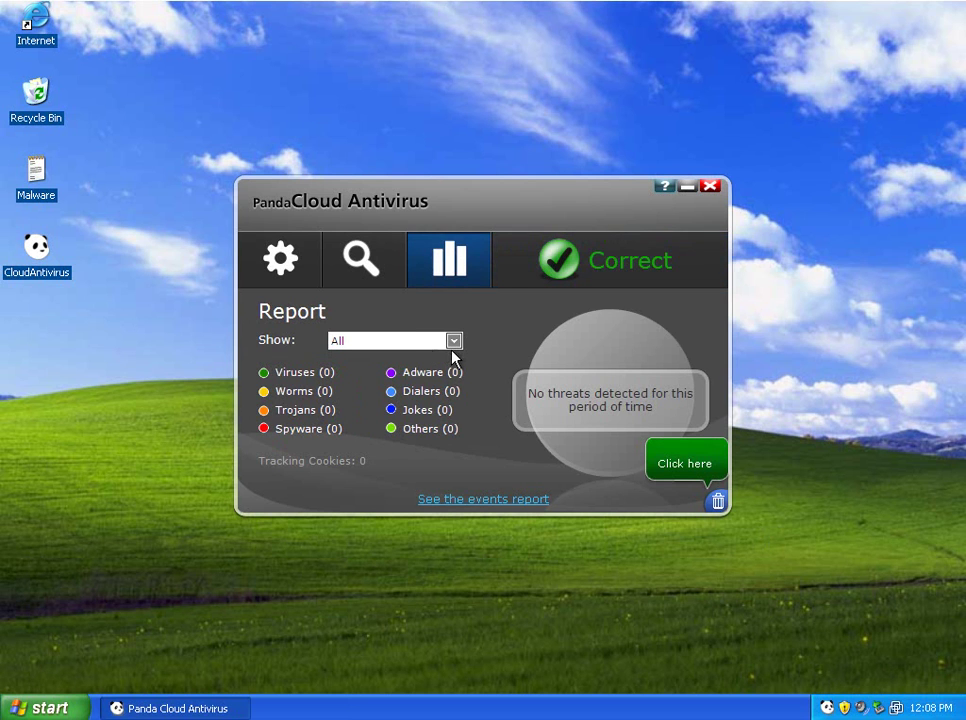
{"action": "left_click", "coordinate": [683, 461]}
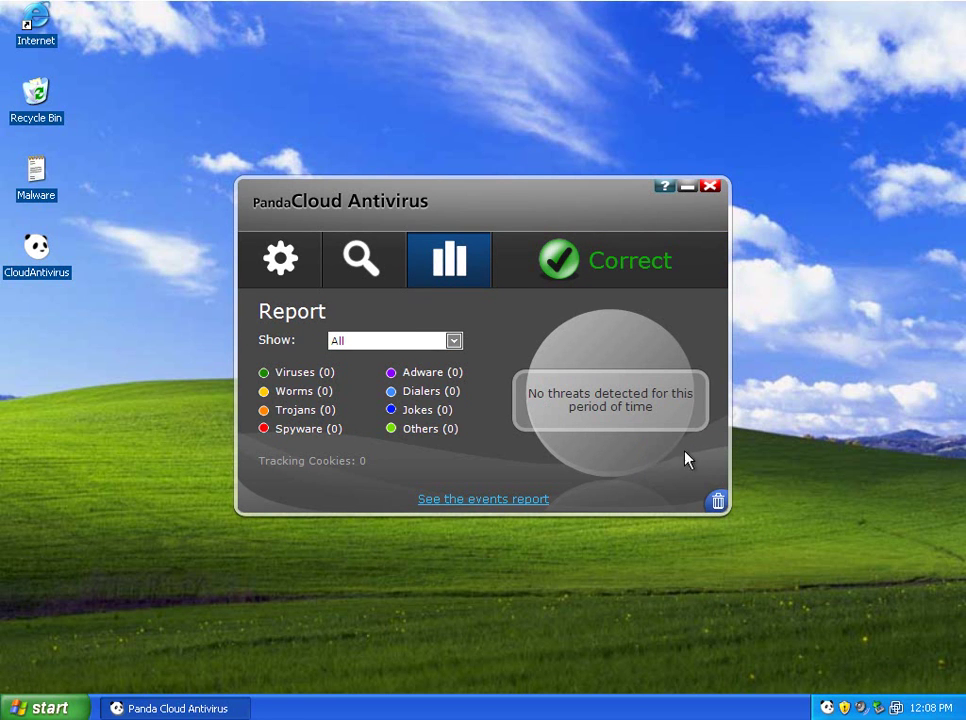
{"action": "left_click", "coordinate": [716, 505]}
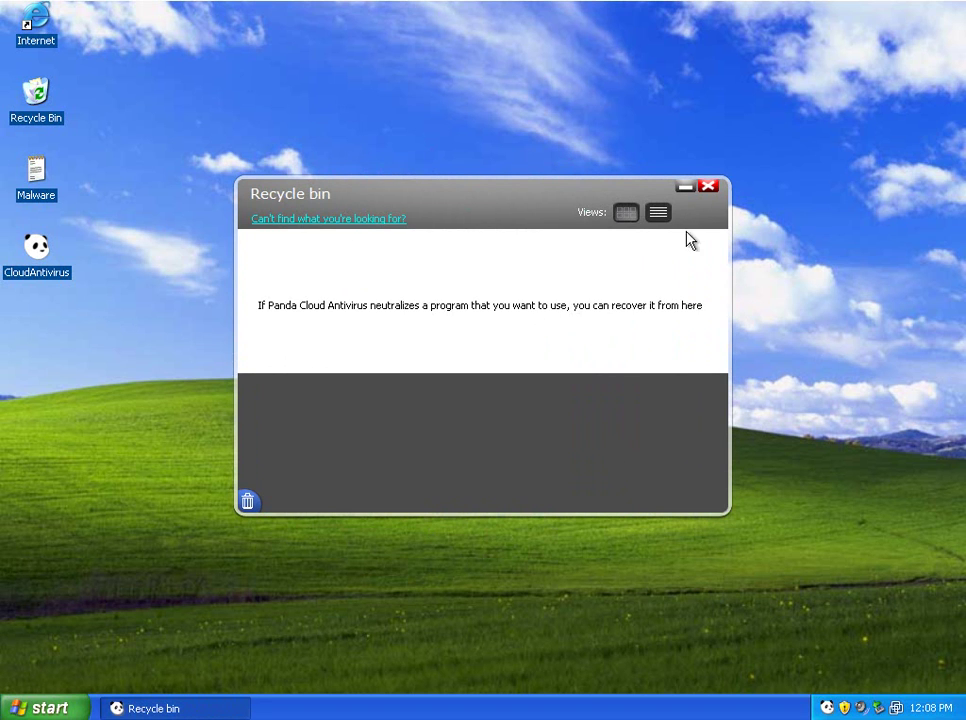
{"action": "left_click", "coordinate": [250, 500]}
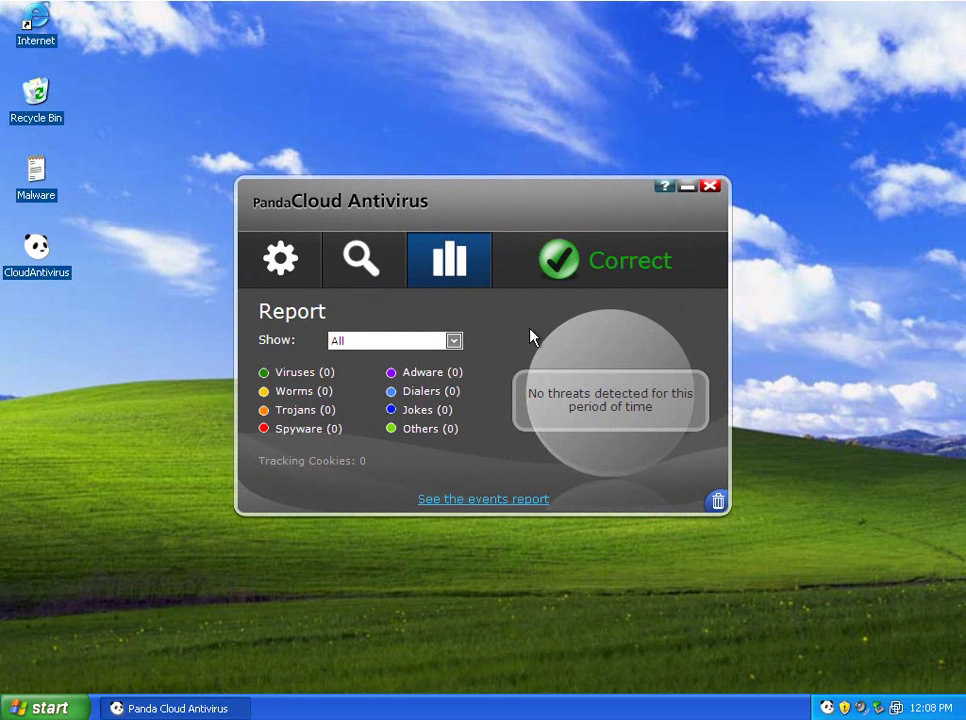
Step: View the status page and the Scan page, opening and closing the Scan other items picker
{"action": "left_click", "coordinate": [608, 270]}
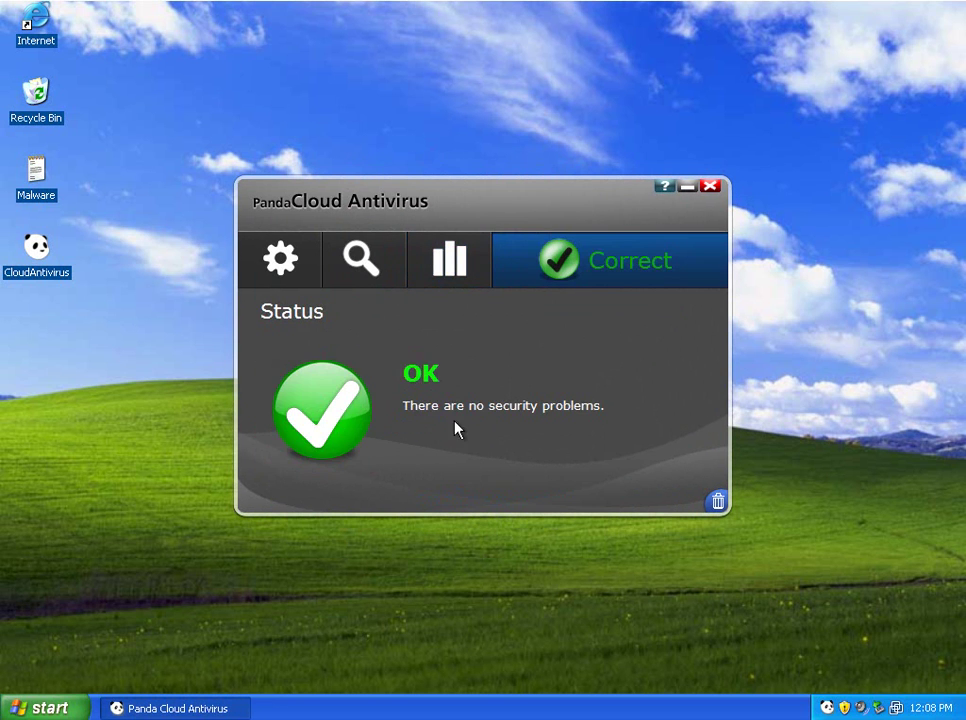
{"action": "left_click", "coordinate": [370, 278]}
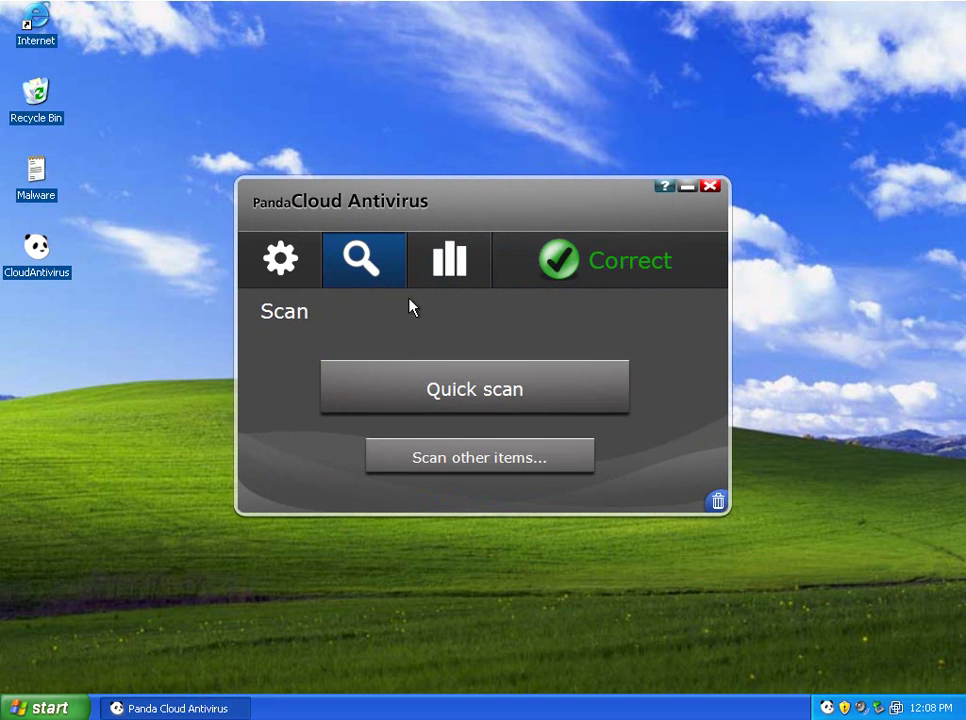
{"action": "left_click", "coordinate": [475, 474]}
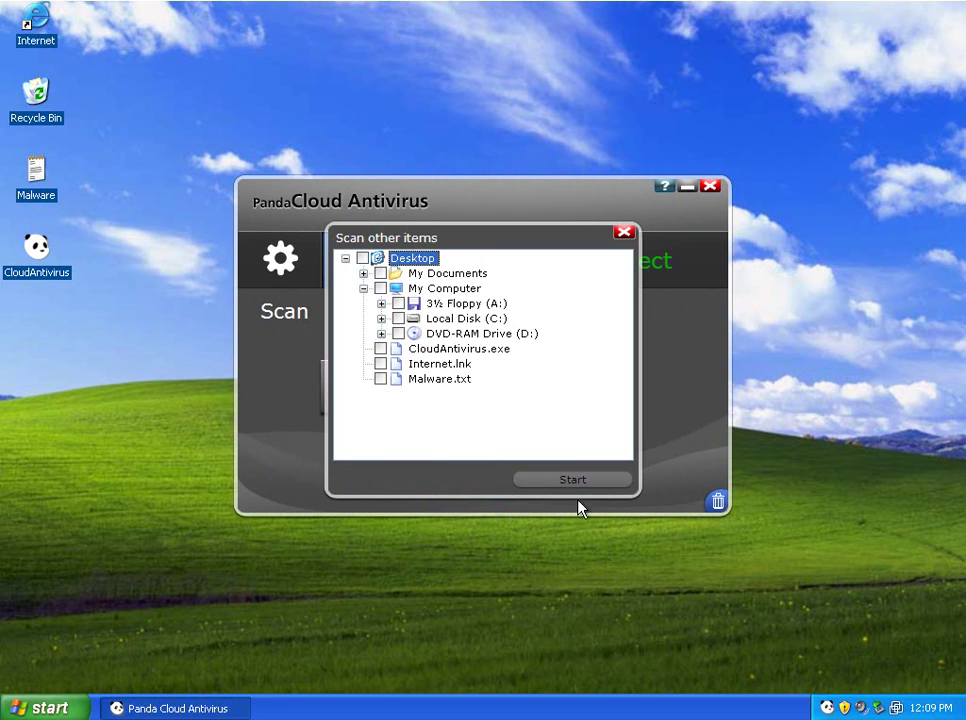
{"action": "left_click", "coordinate": [624, 232]}
Step: View the Settings page, cancel the proxy connection settings, and close the antivirus window
{"action": "left_click", "coordinate": [281, 259]}
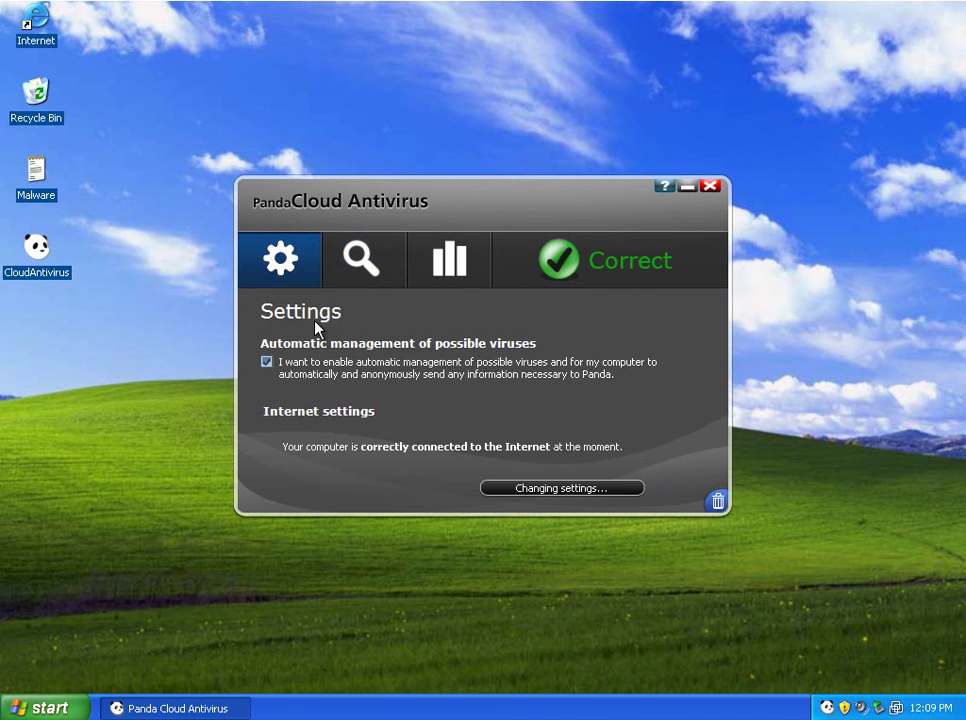
{"action": "left_click", "coordinate": [583, 490]}
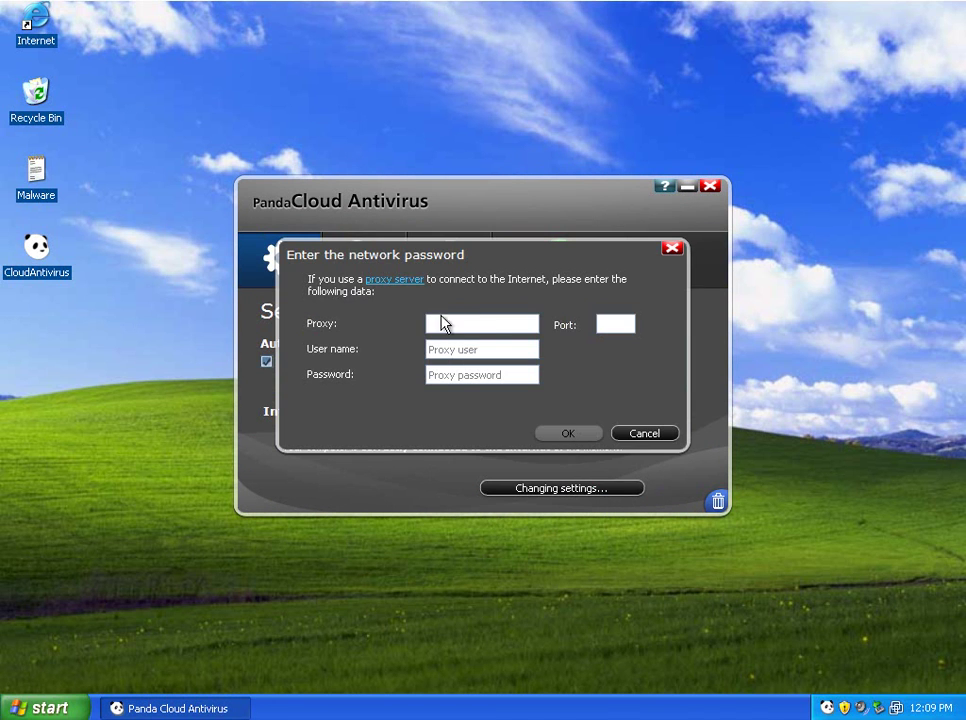
{"action": "left_click", "coordinate": [652, 436]}
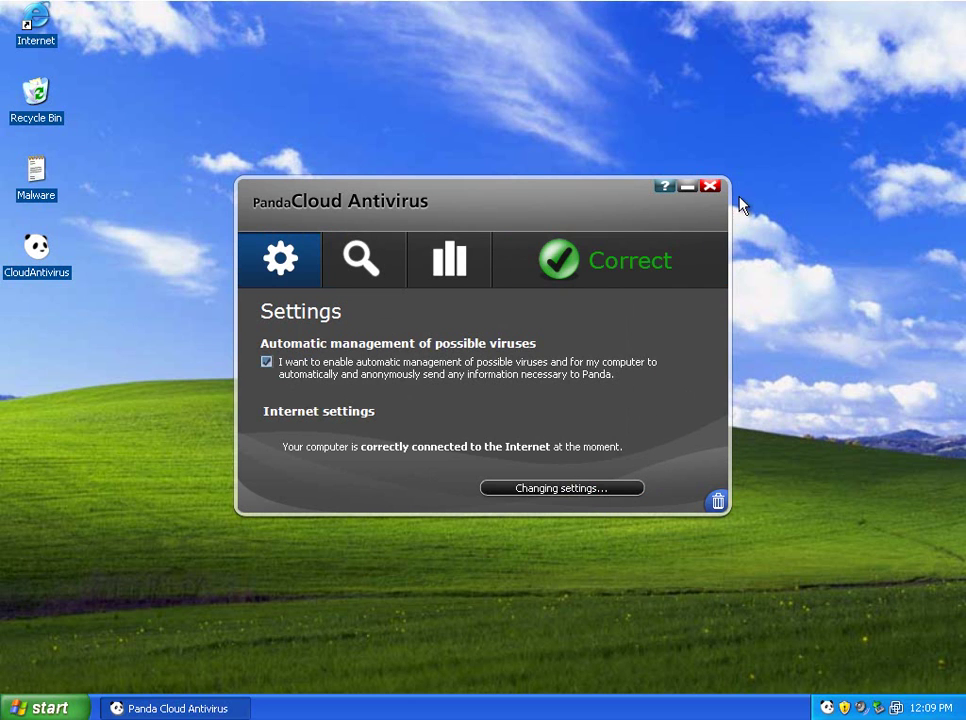
{"action": "left_click", "coordinate": [711, 186]}
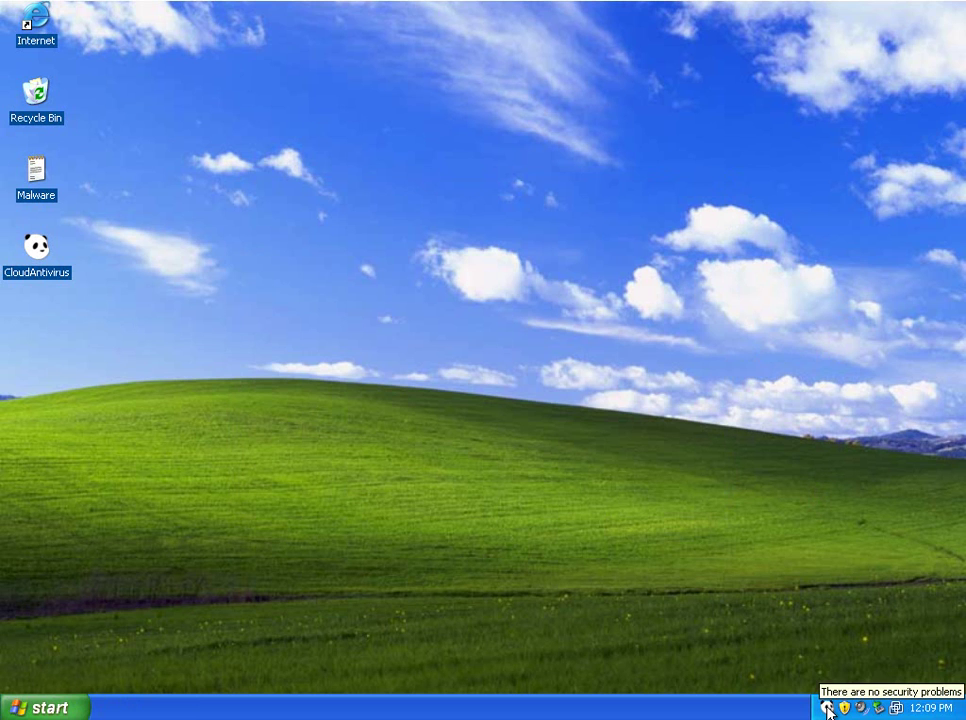
Step: Reopen the antivirus, run a Quick scan and stop it at 29%, then go to Settings
{"action": "double_click", "coordinate": [827, 710]}
{"action": "left_click", "coordinate": [361, 259]}
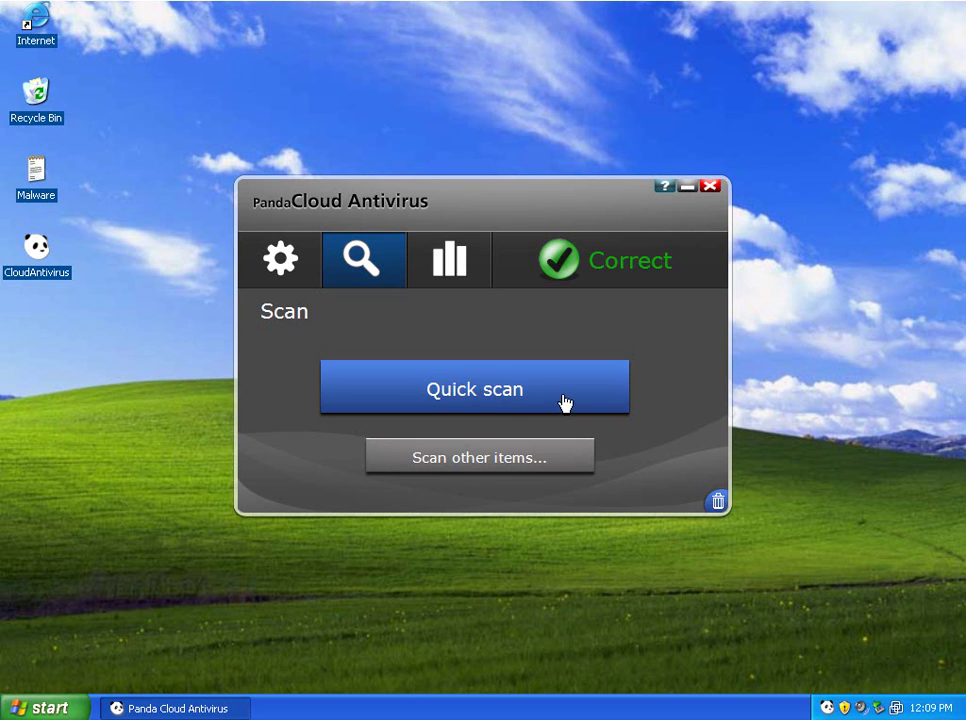
{"action": "left_click", "coordinate": [481, 394]}
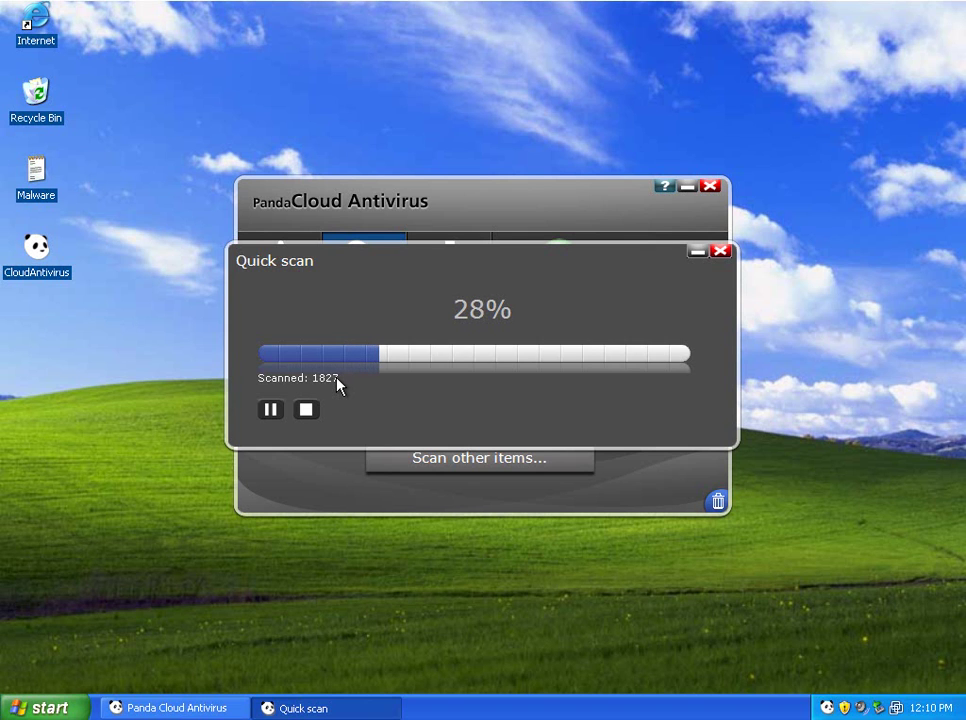
{"action": "left_click", "coordinate": [306, 409]}
{"action": "left_click", "coordinate": [720, 252]}
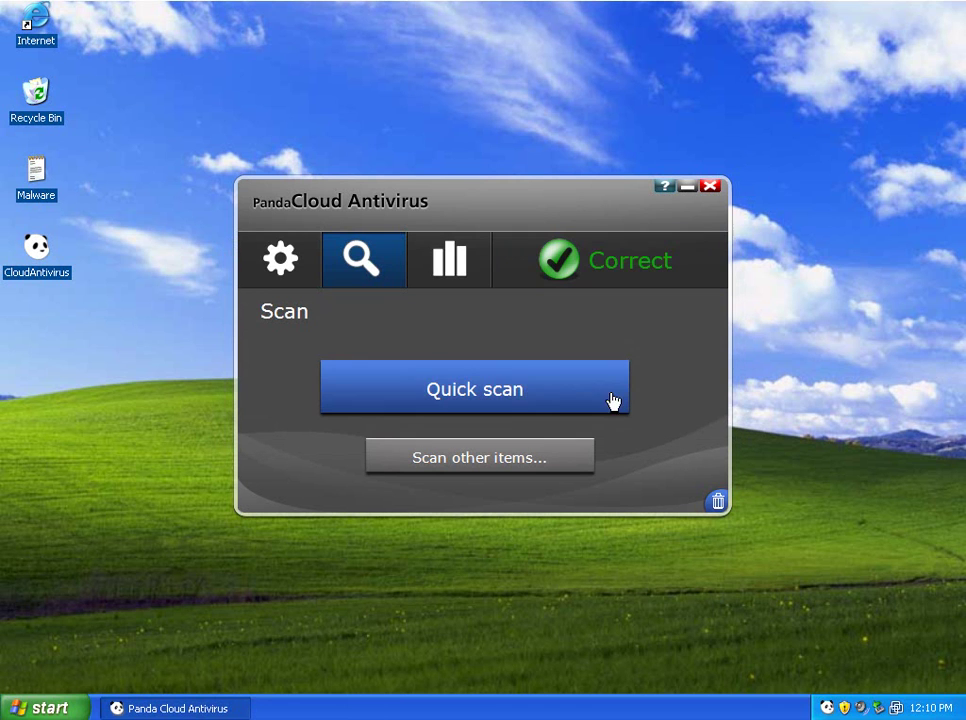
{"action": "left_click", "coordinate": [295, 277]}
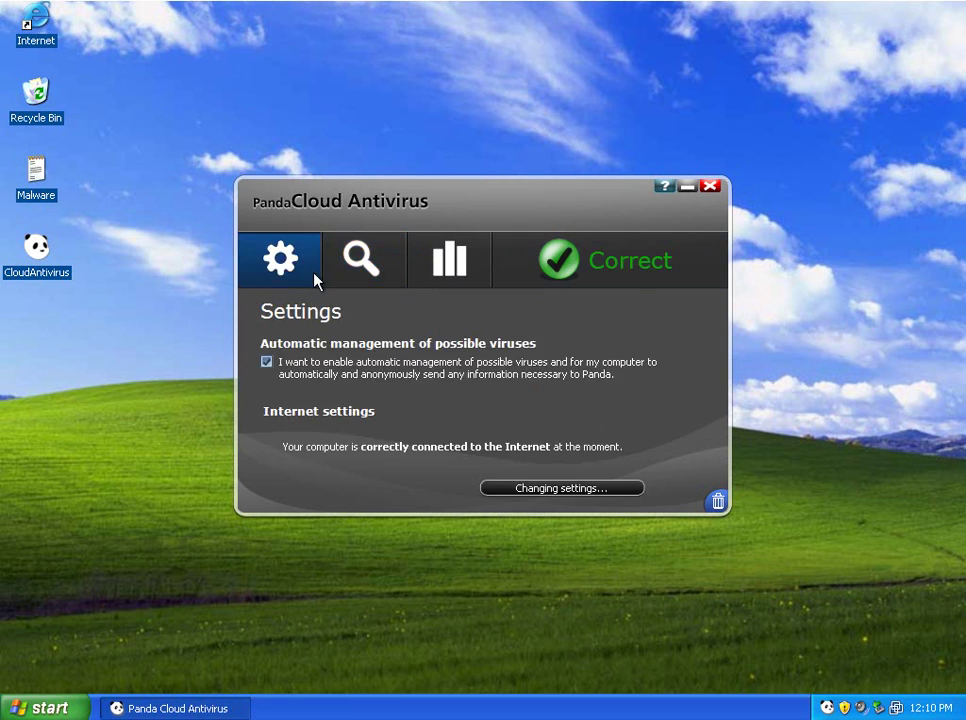
Step: Close the antivirus window and open Windows Task Manager on its Processes list
{"action": "left_click", "coordinate": [709, 186]}
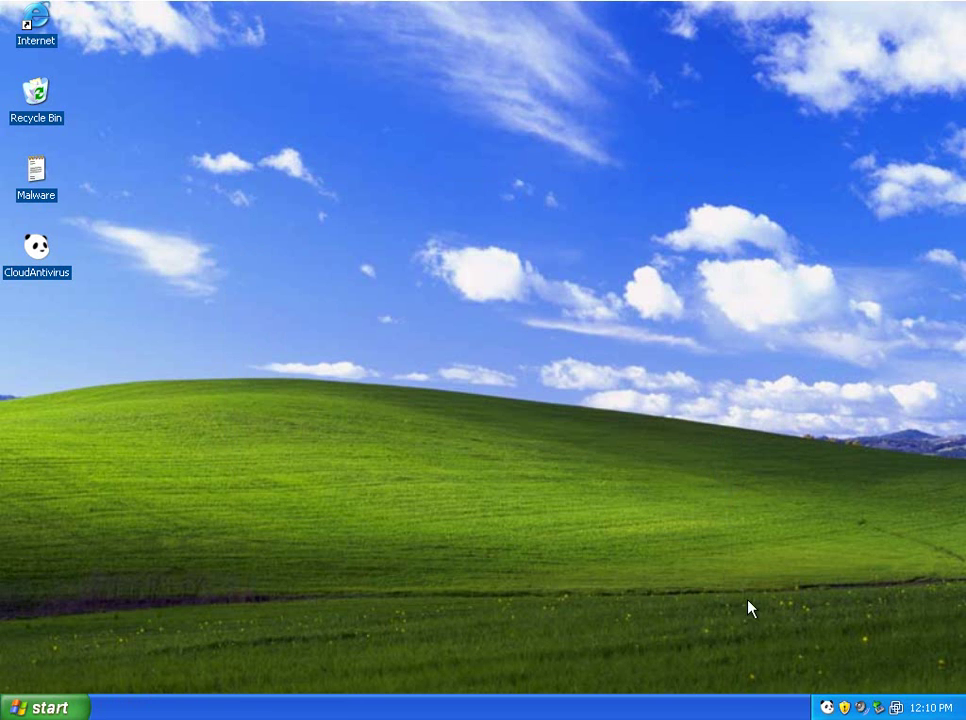
{"action": "right_click", "coordinate": [709, 712]}
{"action": "left_click", "coordinate": [759, 660]}
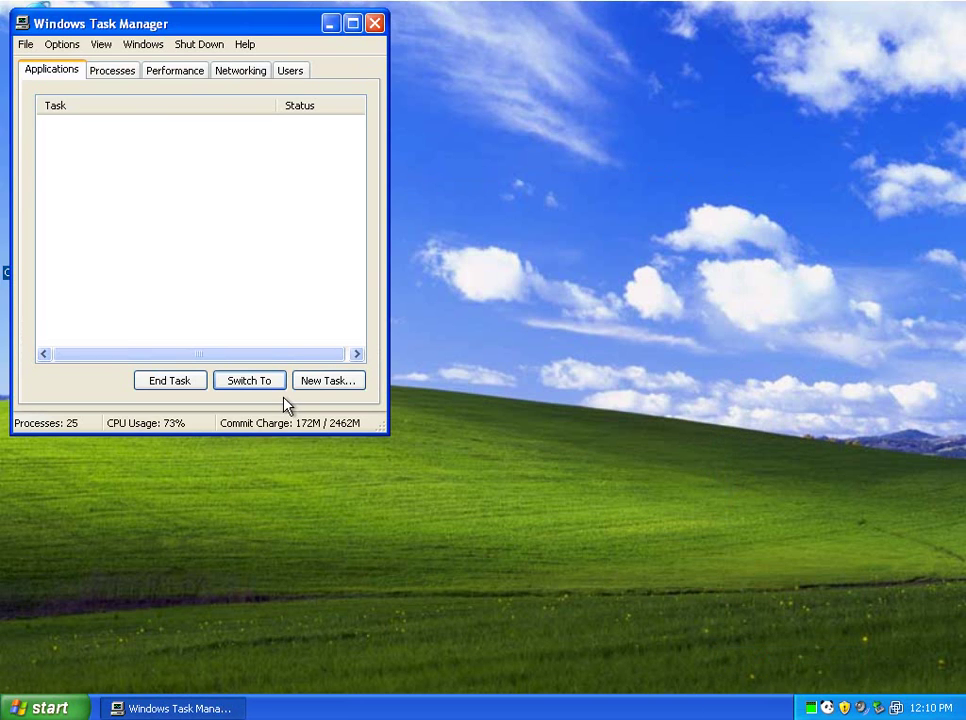
{"action": "left_click", "coordinate": [113, 71]}
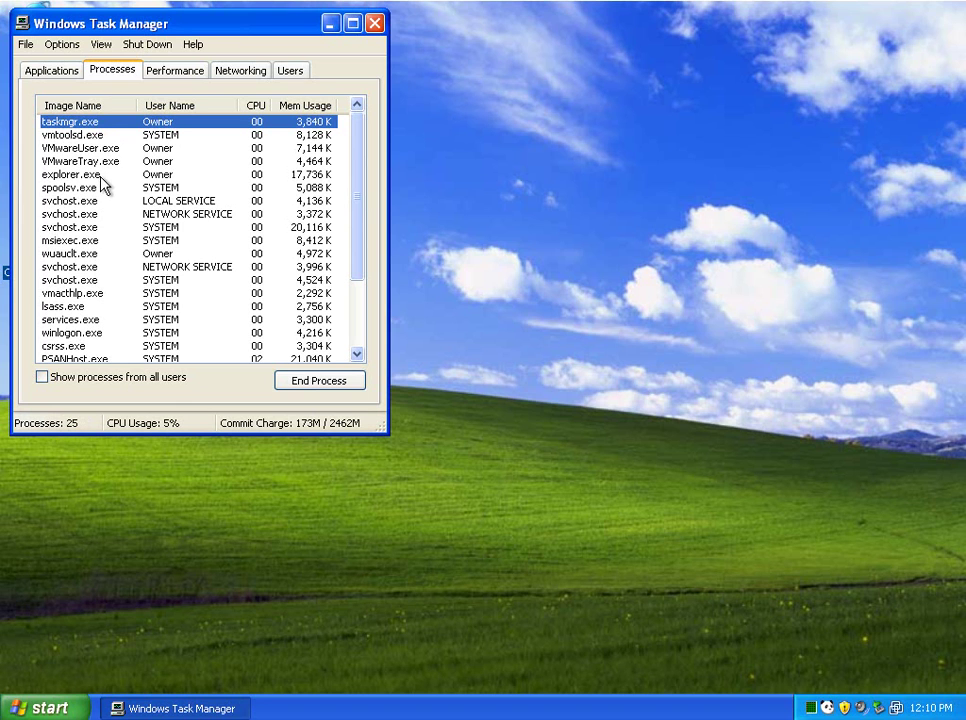
Step: Select the Panda processes PSANHost.exe and PSUNMain.exe in the process list
{"action": "scroll", "coordinate": [100, 183], "scroll_direction": "down", "scroll_amount": 3}
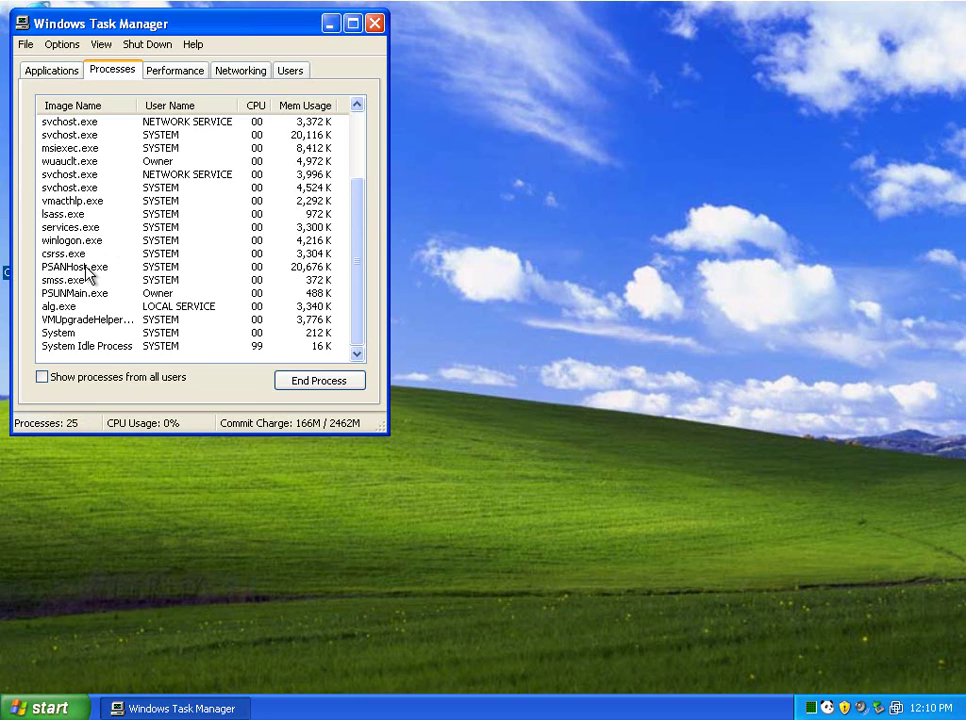
{"action": "left_click", "coordinate": [86, 268]}
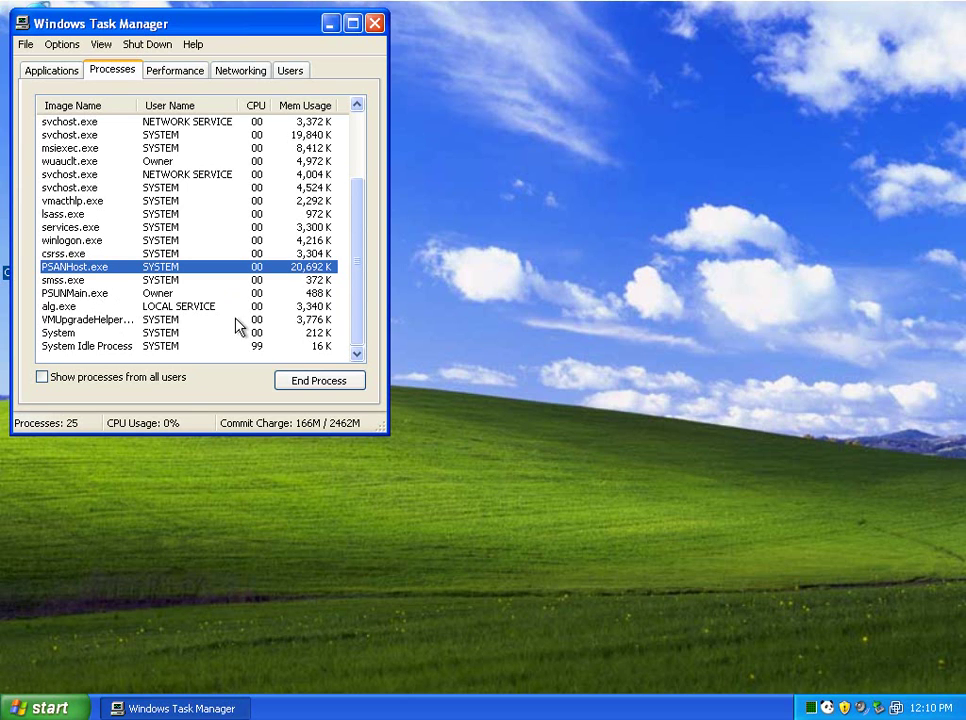
{"action": "left_click", "coordinate": [84, 294]}
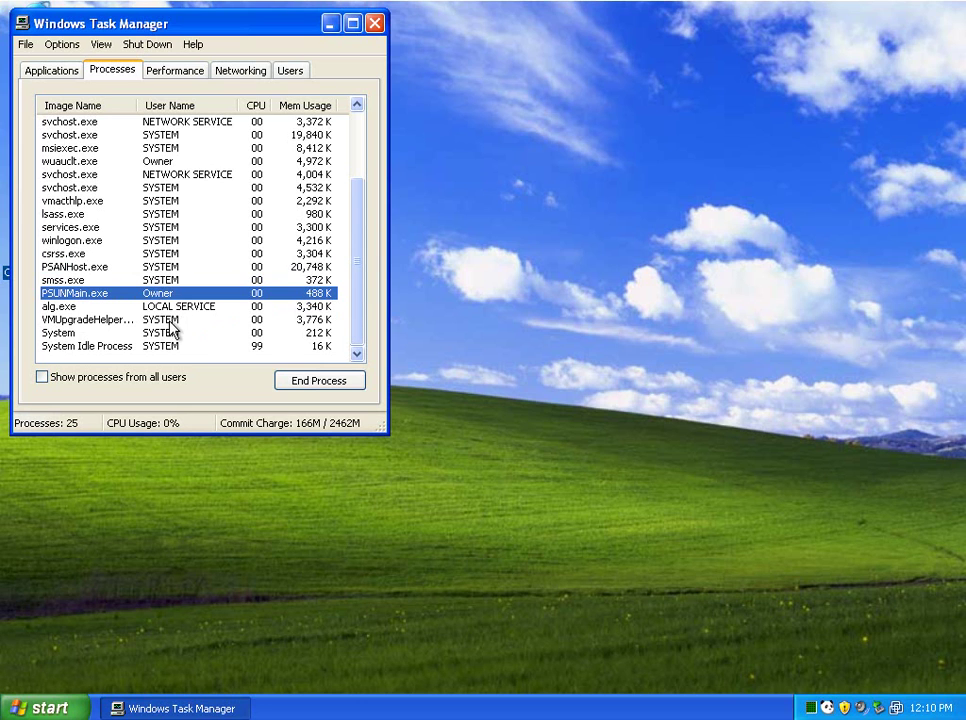
{"action": "scroll", "coordinate": [146, 320], "scroll_direction": "up", "scroll_amount": 1}
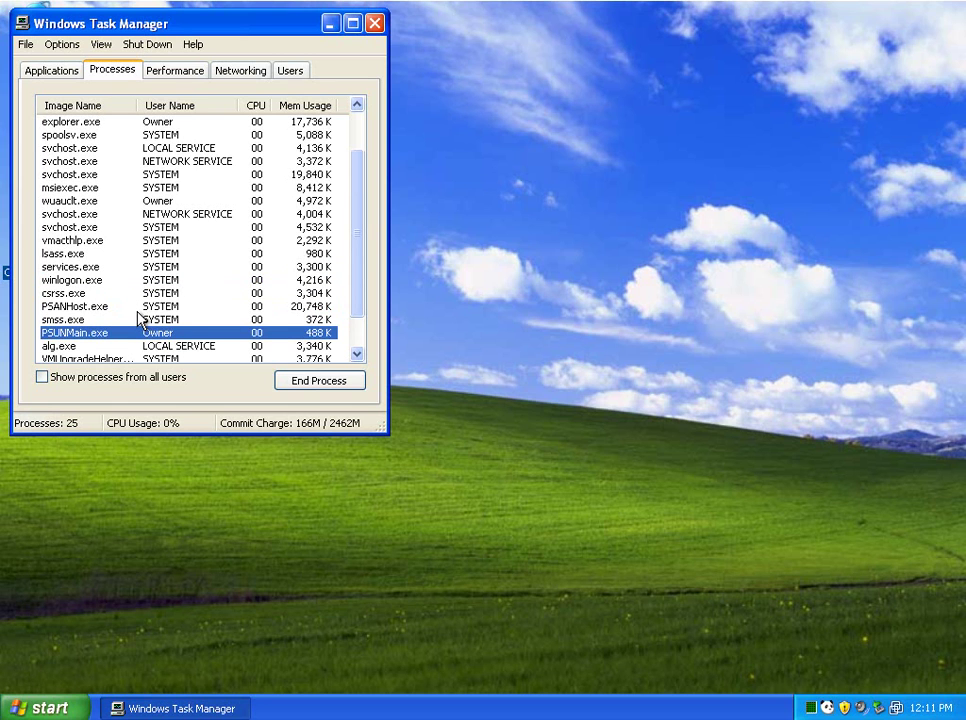
{"action": "scroll", "coordinate": [140, 318], "scroll_direction": "up", "scroll_amount": 2}
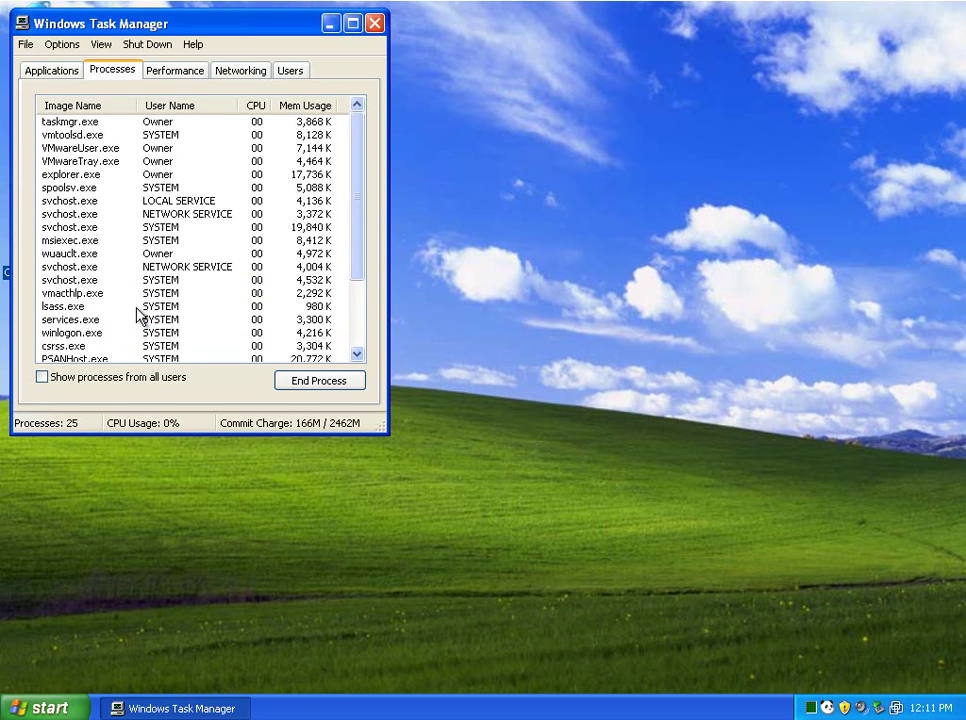
{"action": "scroll", "coordinate": [140, 318], "scroll_direction": "down", "scroll_amount": 3}
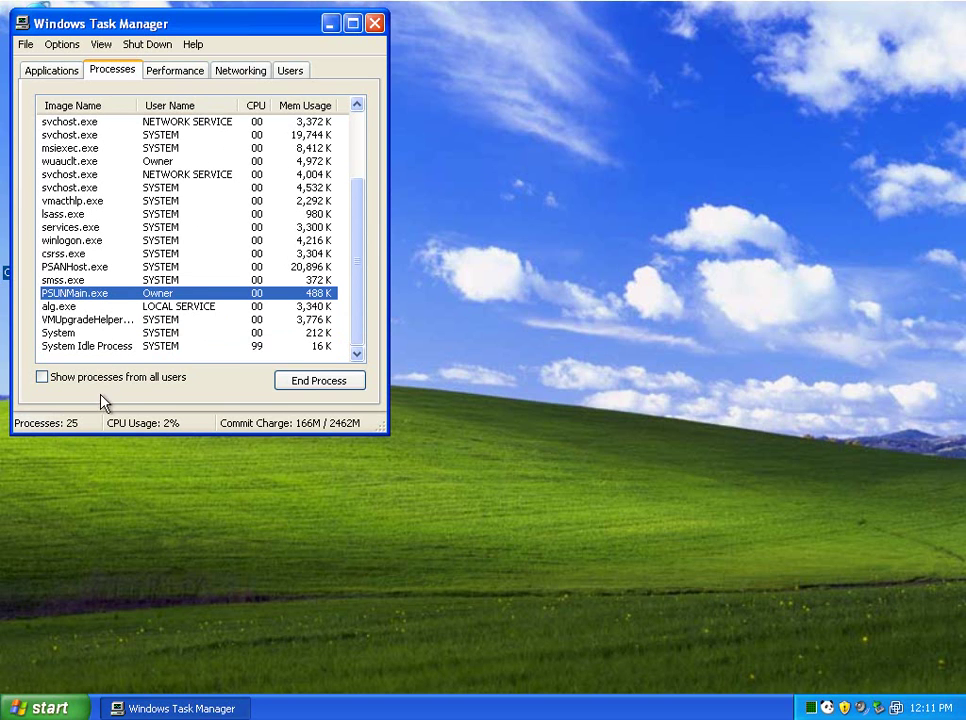
Step: Show processes from all users and select PSANHost.exe again
{"action": "left_click", "coordinate": [55, 380]}
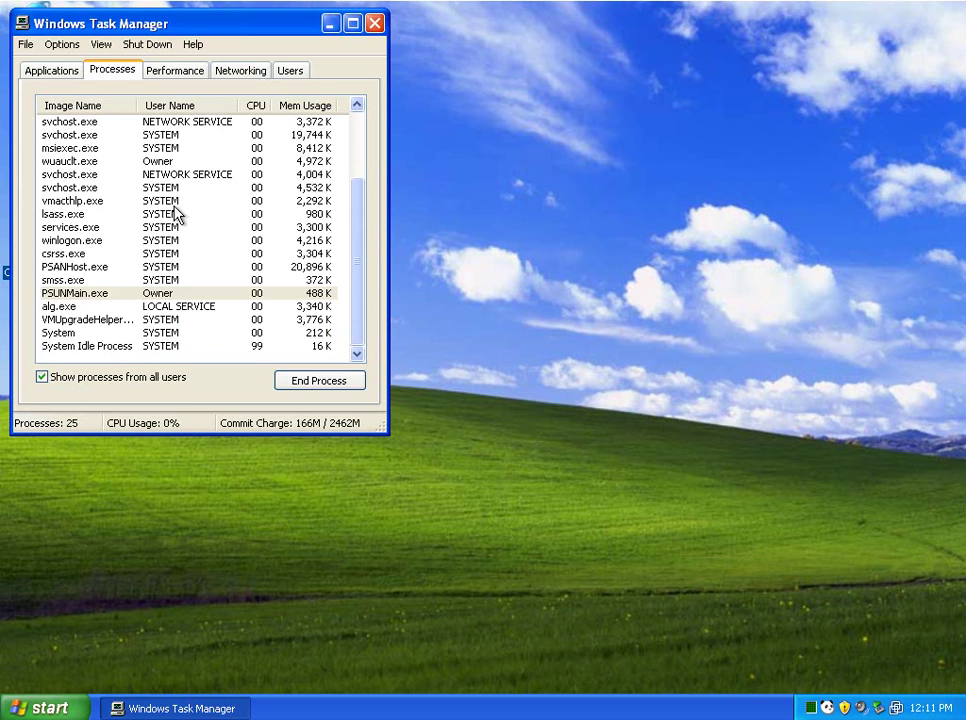
{"action": "left_click", "coordinate": [170, 267]}
{"action": "scroll", "coordinate": [172, 270], "scroll_direction": "up", "scroll_amount": 3}
{"action": "scroll", "coordinate": [172, 270], "scroll_direction": "down", "scroll_amount": 3}
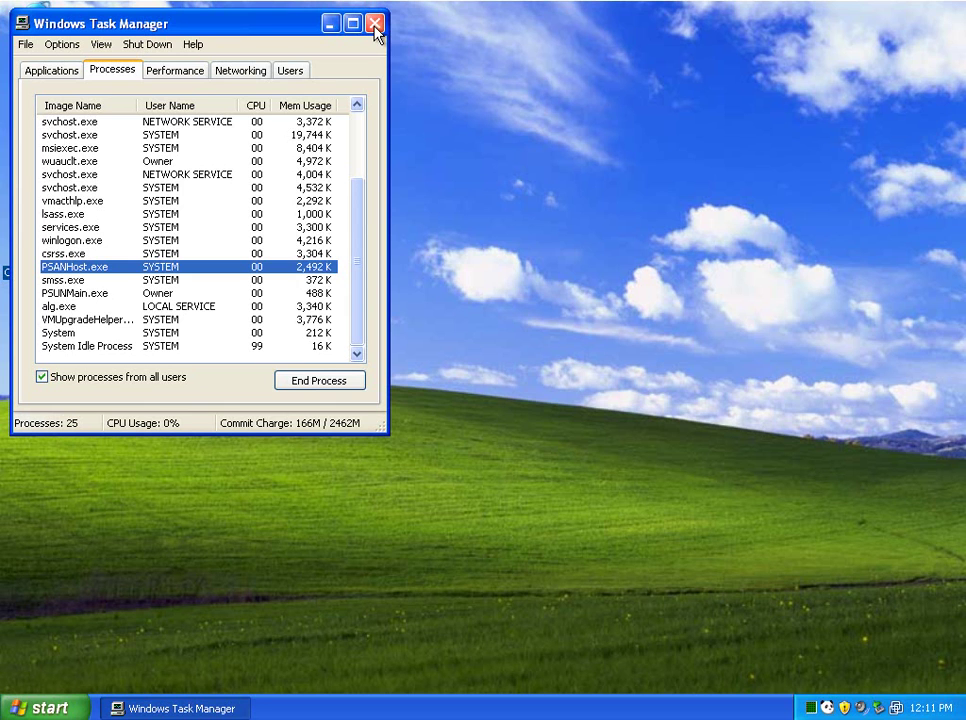
{"action": "scroll", "coordinate": [302, 200], "scroll_direction": "up", "scroll_amount": 3}
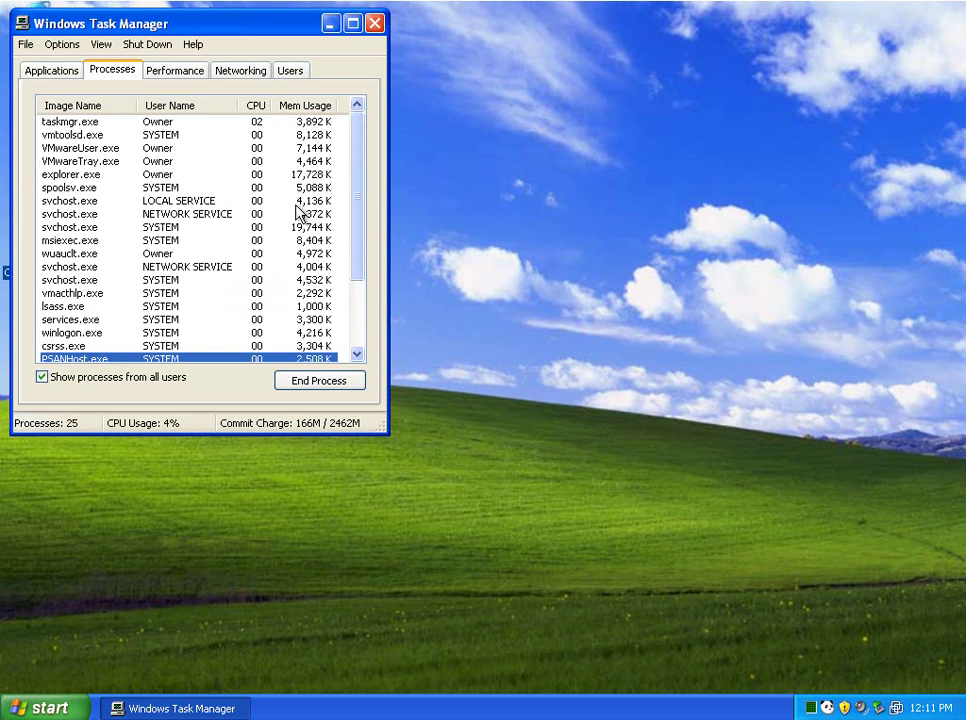
Step: Close Task Manager and stop the antivirus from the Panda tray menu
{"action": "left_click", "coordinate": [375, 22]}
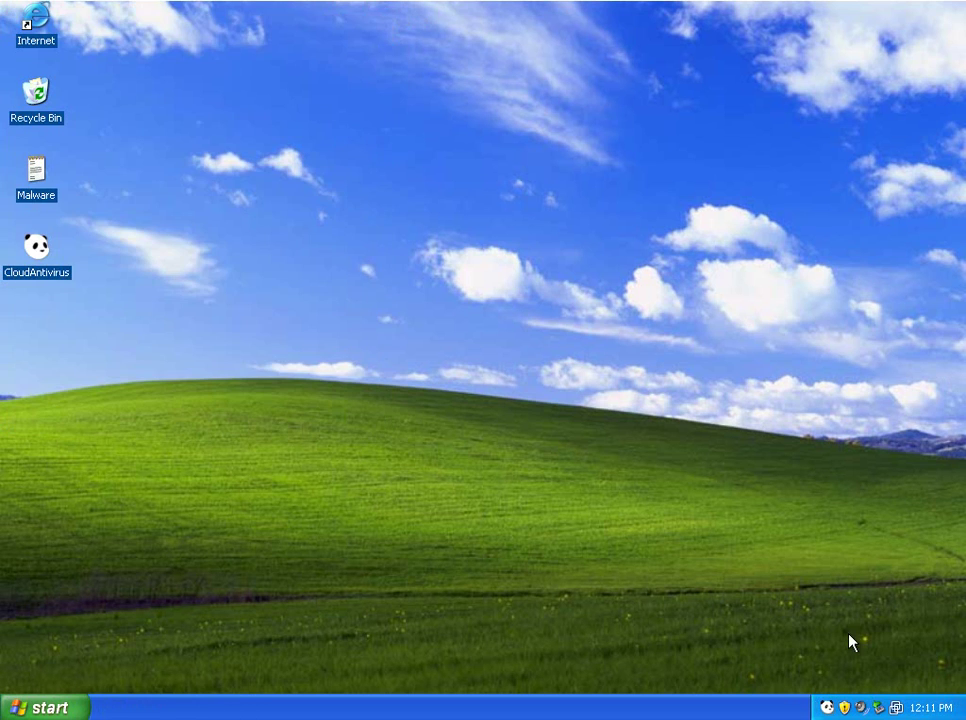
{"action": "right_click", "coordinate": [826, 709]}
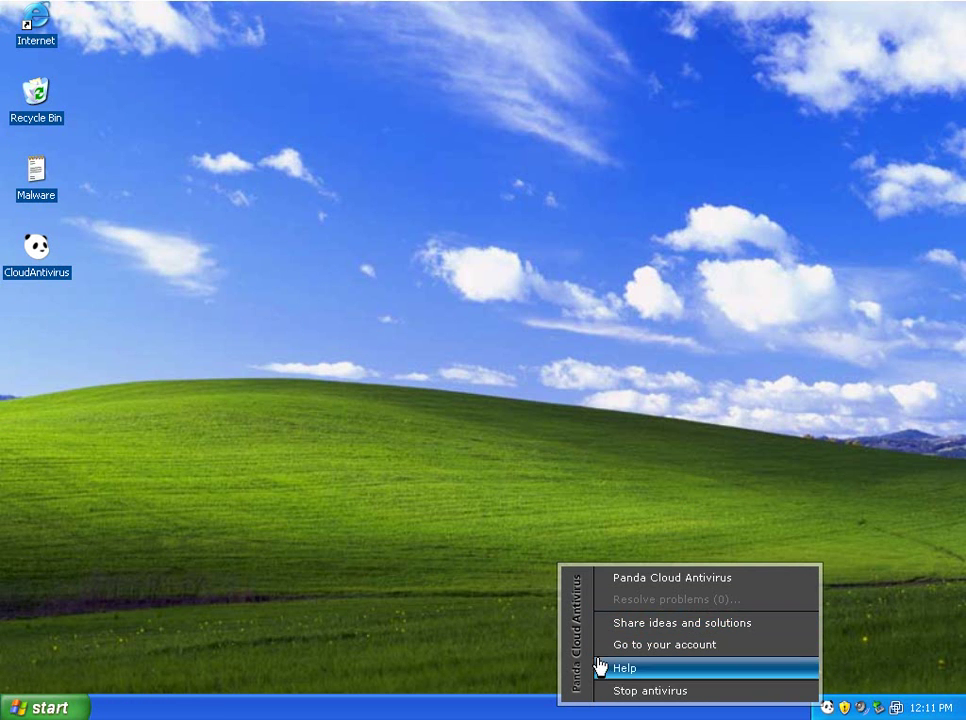
{"action": "left_click", "coordinate": [640, 692]}
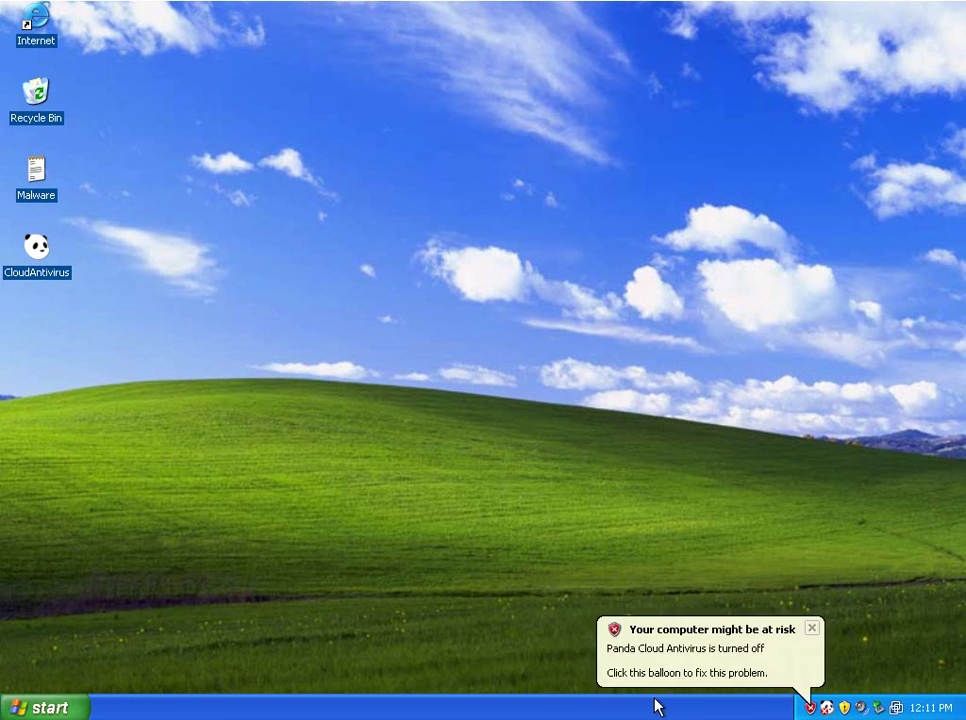
Step: Start the antivirus again from the Panda tray menu
{"action": "left_click", "coordinate": [827, 710]}
{"action": "left_click", "coordinate": [755, 695]}
{"action": "left_click", "coordinate": [827, 708]}
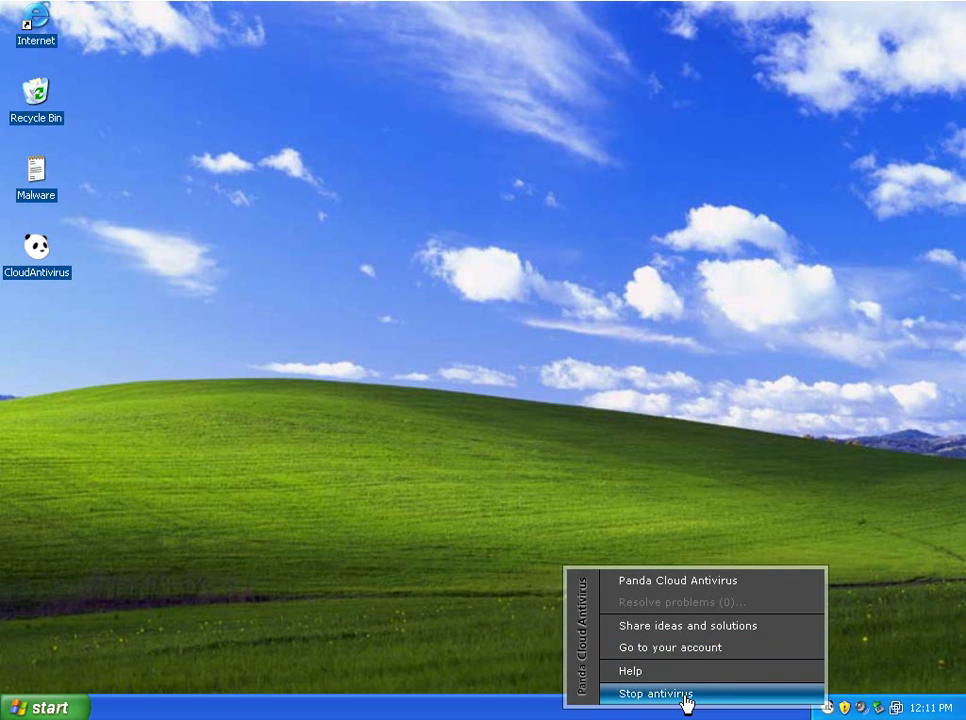
Step: Open 'Share ideas and solutions' to browse the CloudAV Support Forums, then close Internet Explorer
{"action": "left_click", "coordinate": [724, 637]}
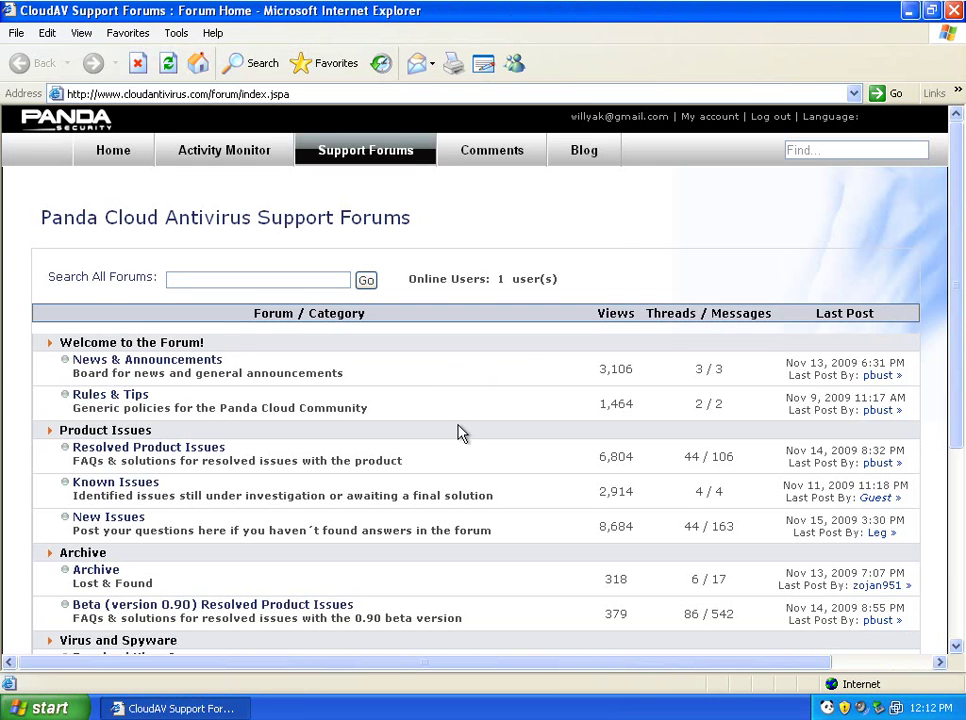
{"action": "scroll", "coordinate": [462, 430], "scroll_direction": "down", "scroll_amount": 5}
{"action": "scroll", "coordinate": [480, 422], "scroll_direction": "up", "scroll_amount": 5}
{"action": "left_click", "coordinate": [954, 10]}
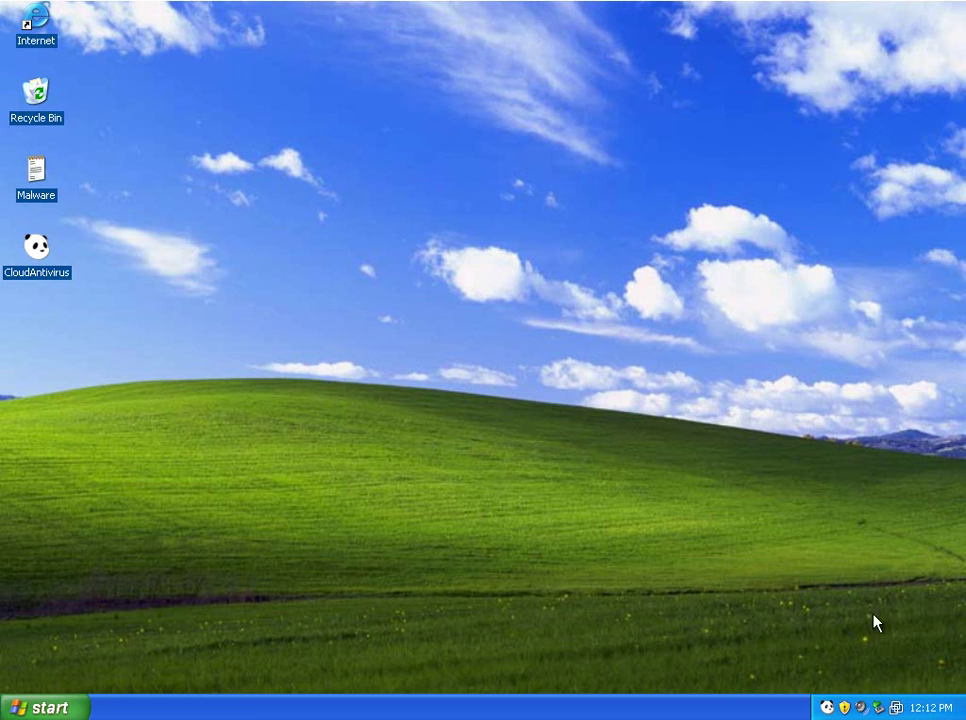
Step: Open the Panda status window from the tray icon and show its '?' help menu
{"action": "left_click", "coordinate": [828, 708]}
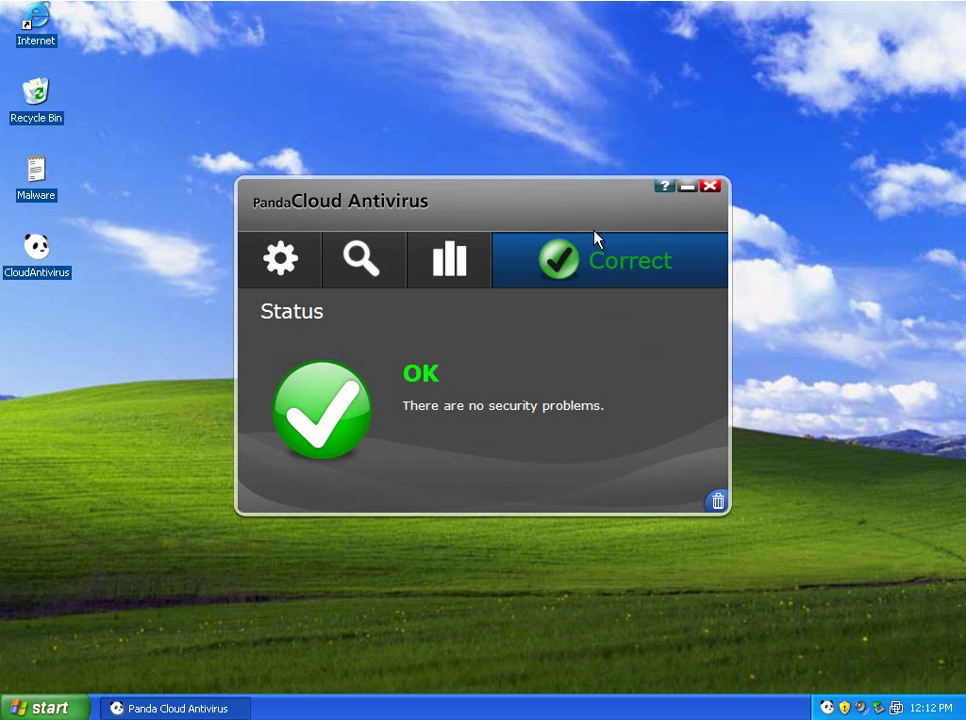
{"action": "left_click", "coordinate": [665, 190]}
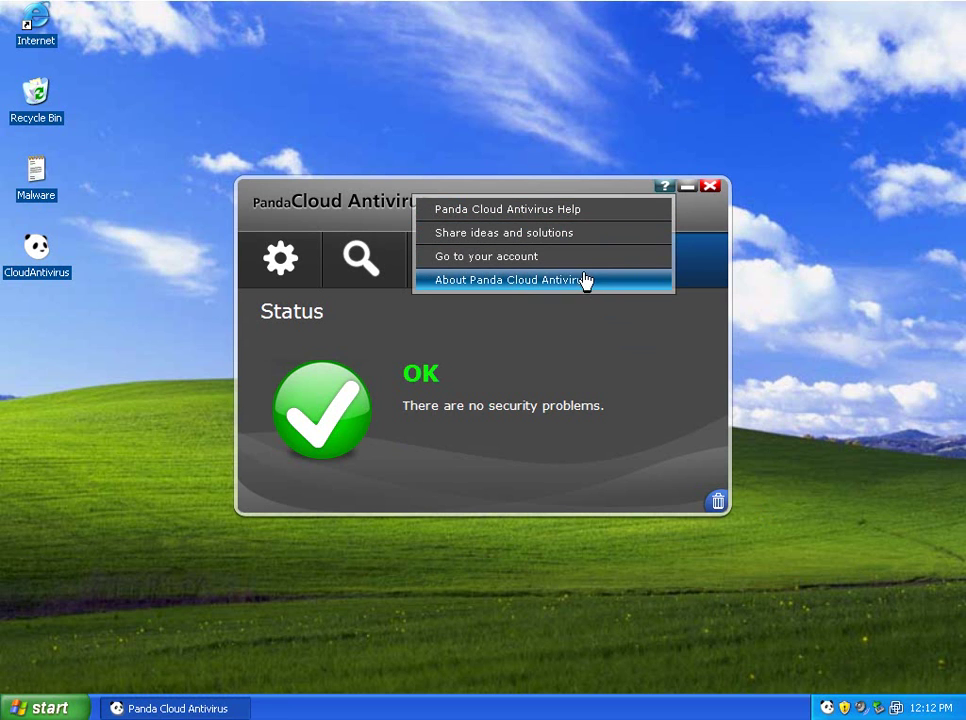
Step: Open 'Panda Cloud Antivirus Help' in Internet Explorer, then close the help page
{"action": "left_click", "coordinate": [584, 218]}
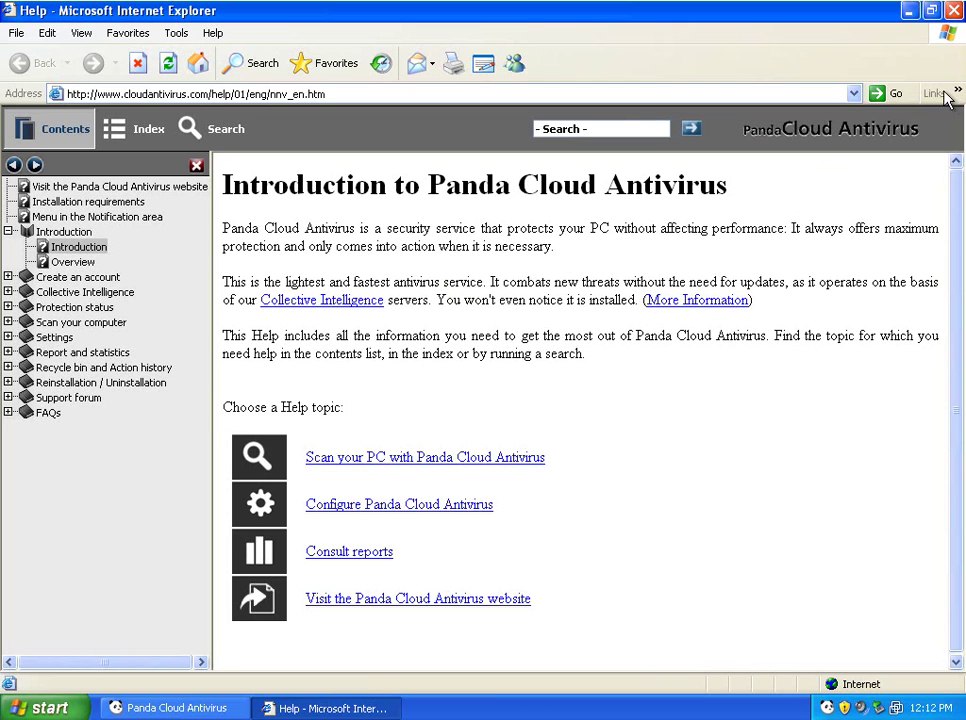
{"action": "left_click", "coordinate": [955, 10]}
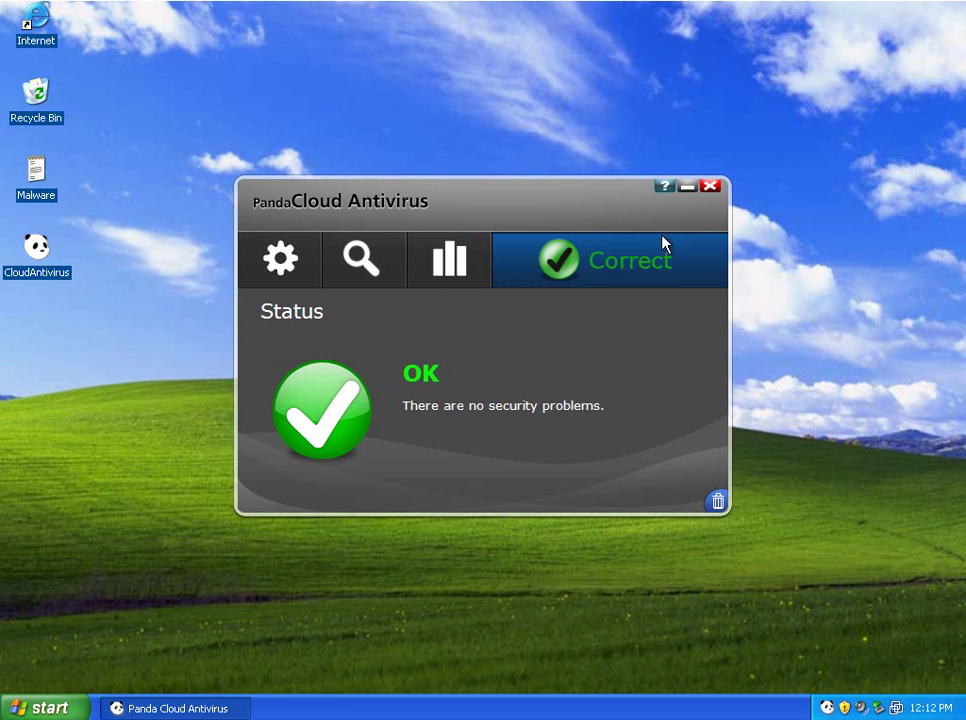
Step: Check the About box (version 01.00.00.0000, Panda Security 2009), dismiss it, and close Panda
{"action": "left_click", "coordinate": [664, 187]}
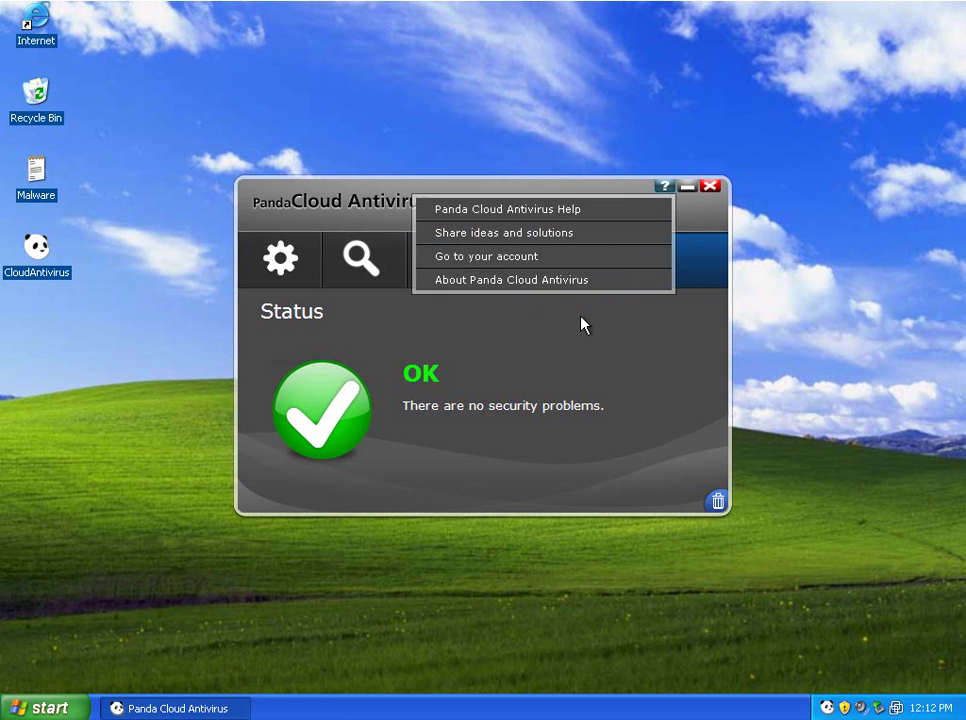
{"action": "left_click", "coordinate": [531, 283]}
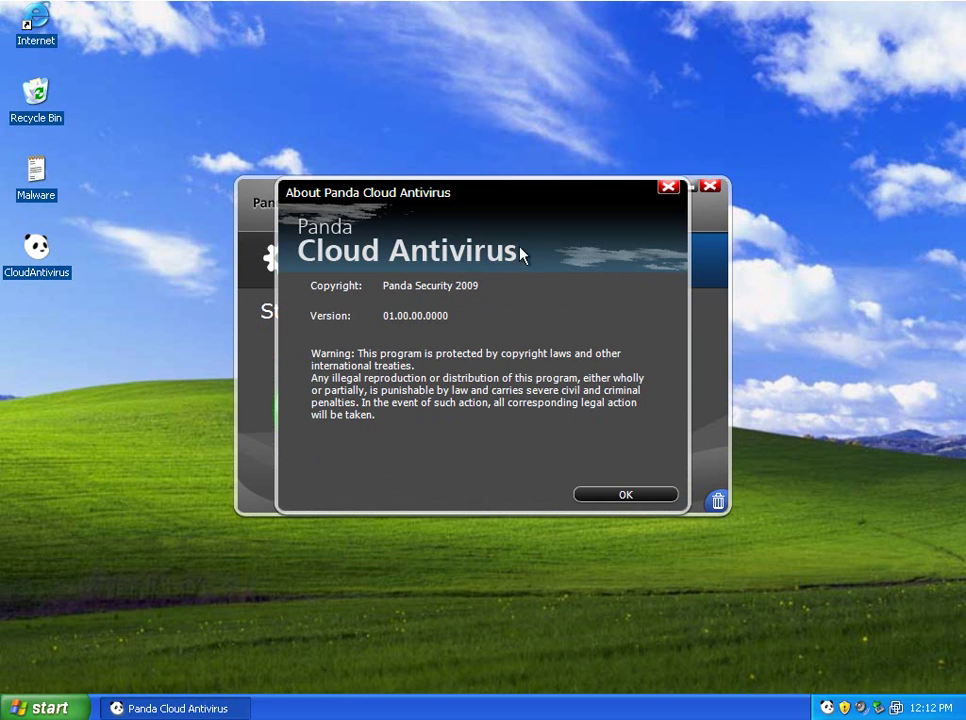
{"action": "mouse_move", "coordinate": [463, 227]}
{"action": "left_mouse_down"}
{"action": "mouse_move", "coordinate": [459, 210]}
{"action": "mouse_move", "coordinate": [490, 220]}
{"action": "mouse_move", "coordinate": [470, 242]}
{"action": "left_mouse_up"}
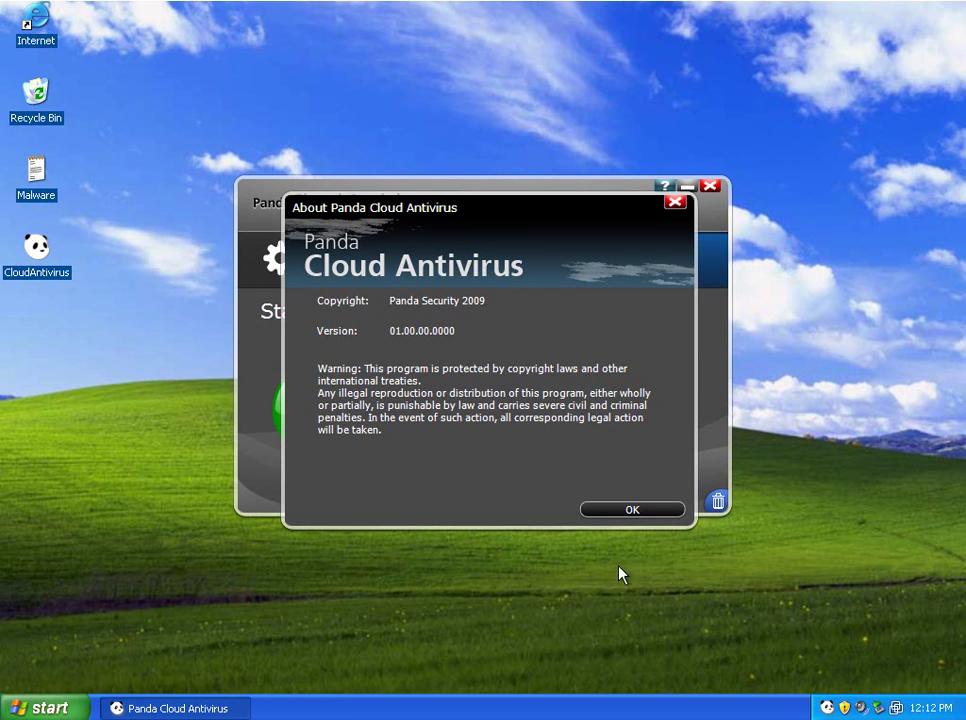
{"action": "left_click", "coordinate": [640, 511]}
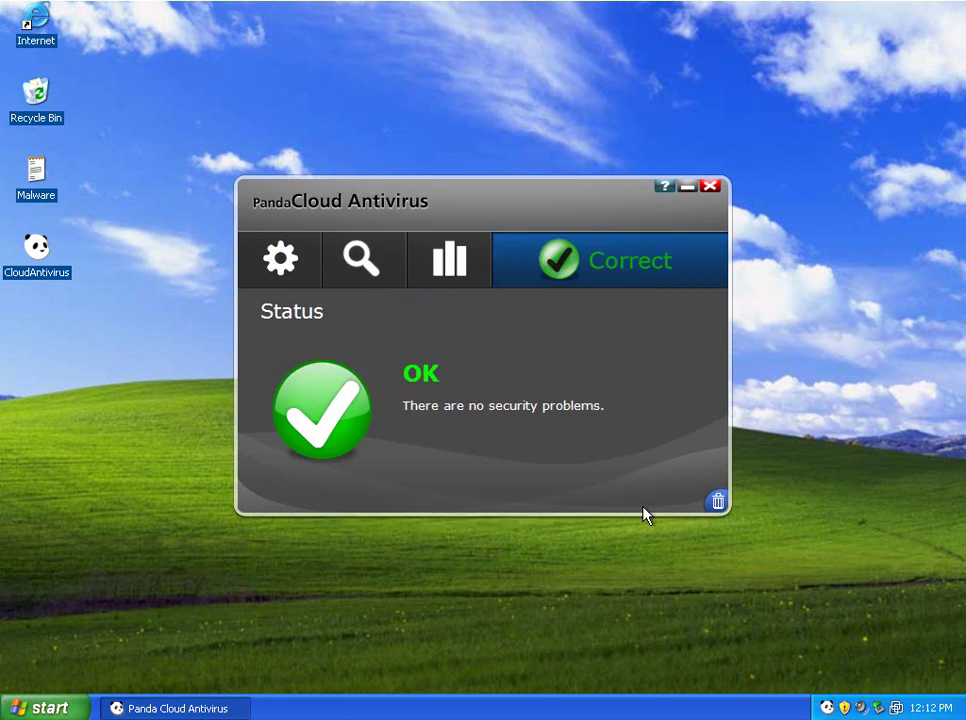
{"action": "left_click", "coordinate": [711, 187]}
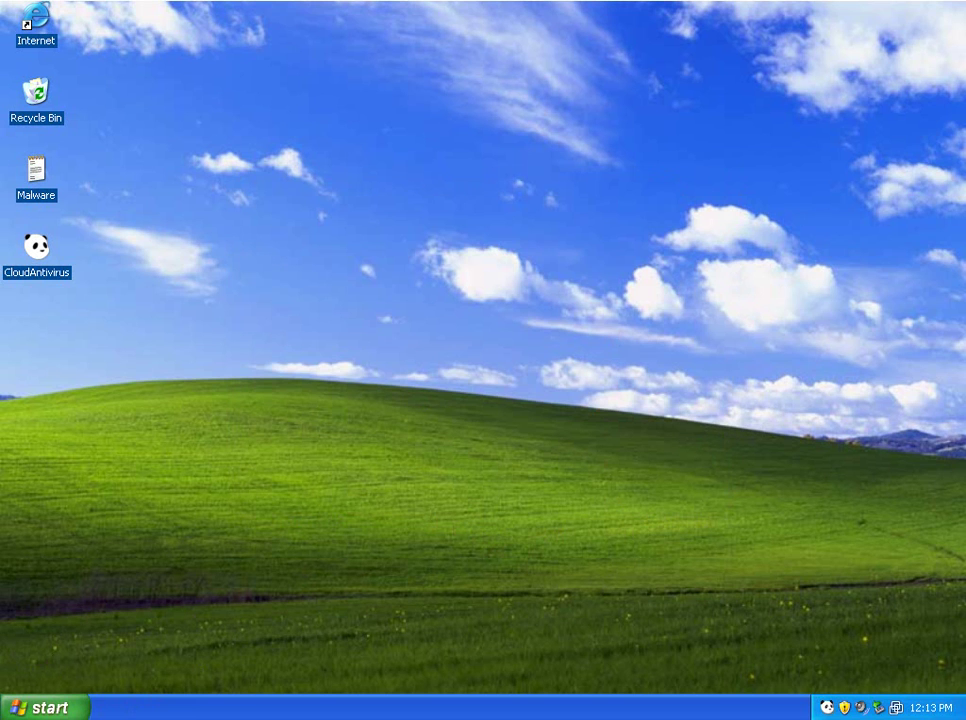
Step: Open the desktop Malware text file in Notepad to show the malware test URLs
{"action": "double_click", "coordinate": [35, 192]}
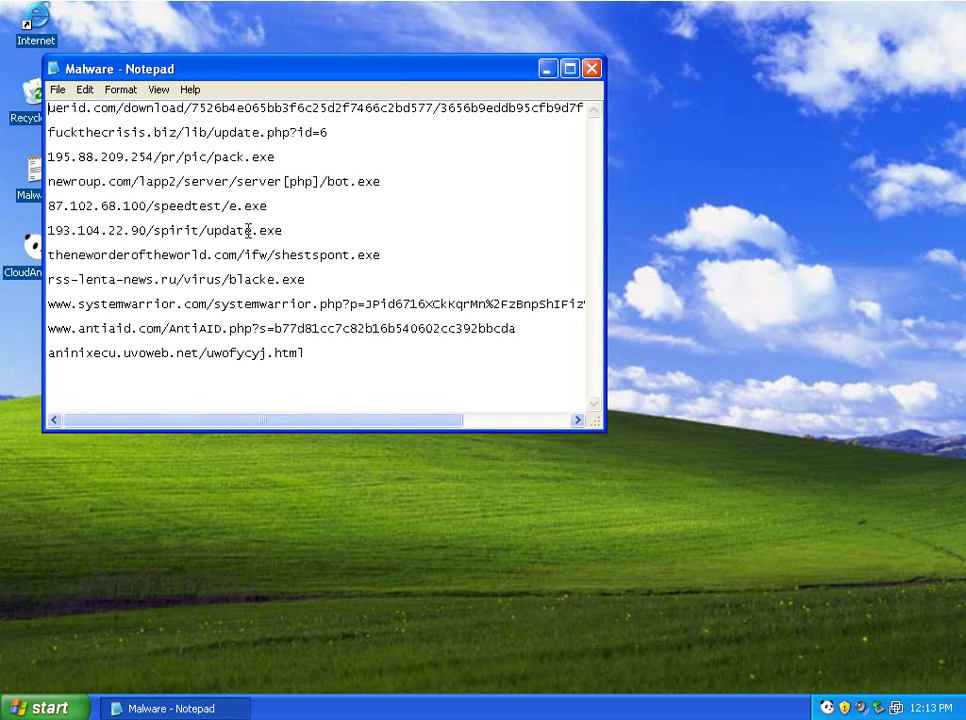